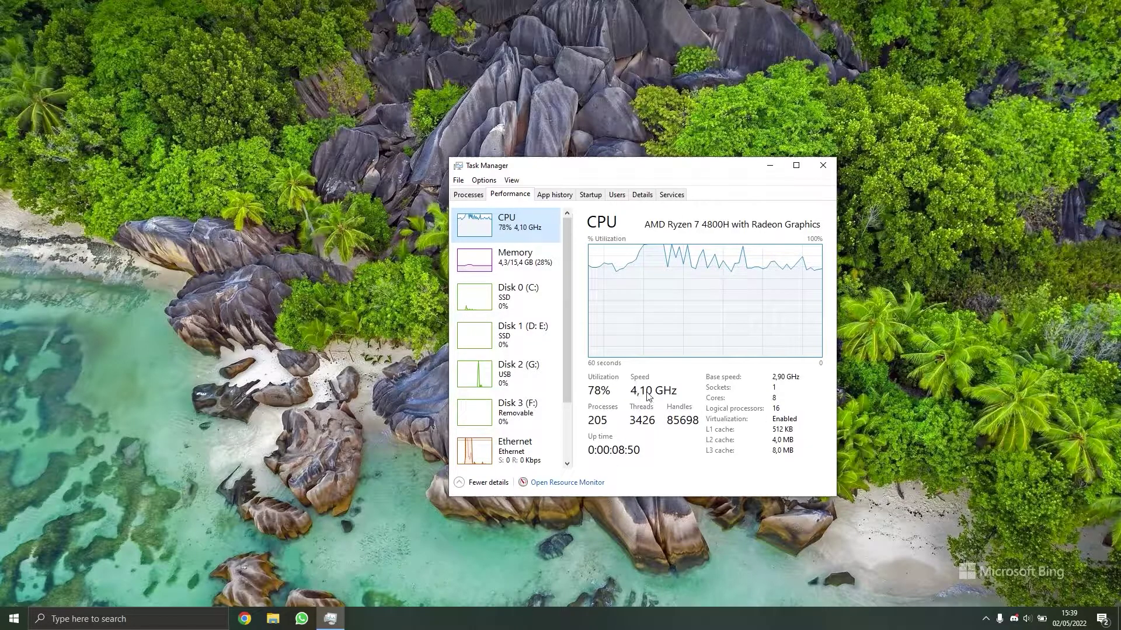
Examine the running processes in Task Manager and their CPU usage to find the heaviest one
{"action": "left_click", "coordinate": [468, 196]}
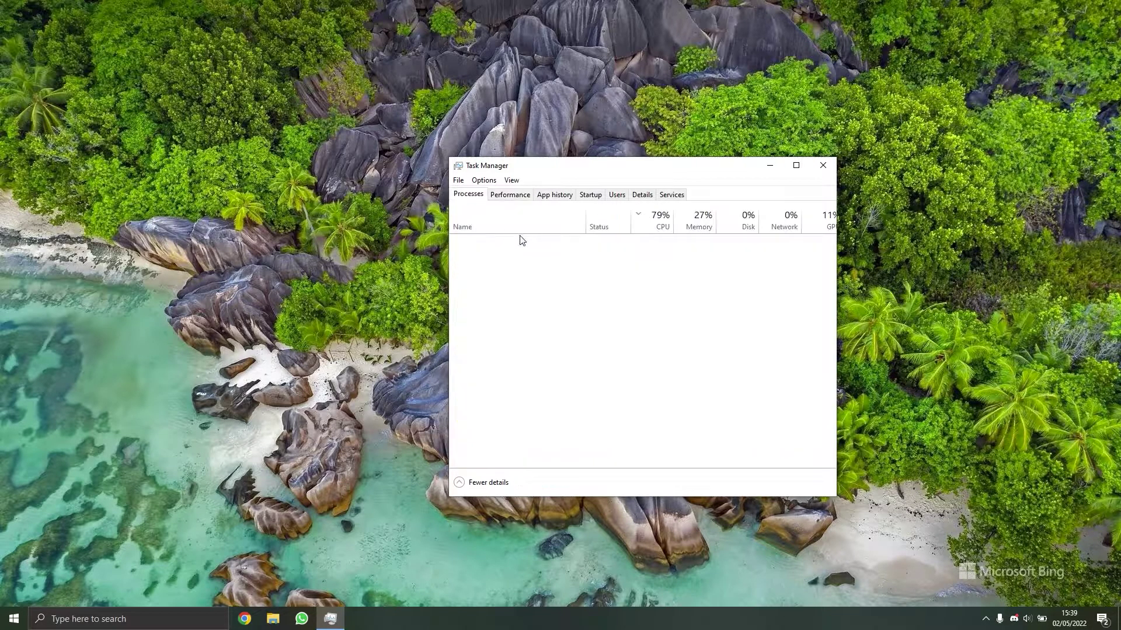
{"action": "left_click", "coordinate": [706, 343]}
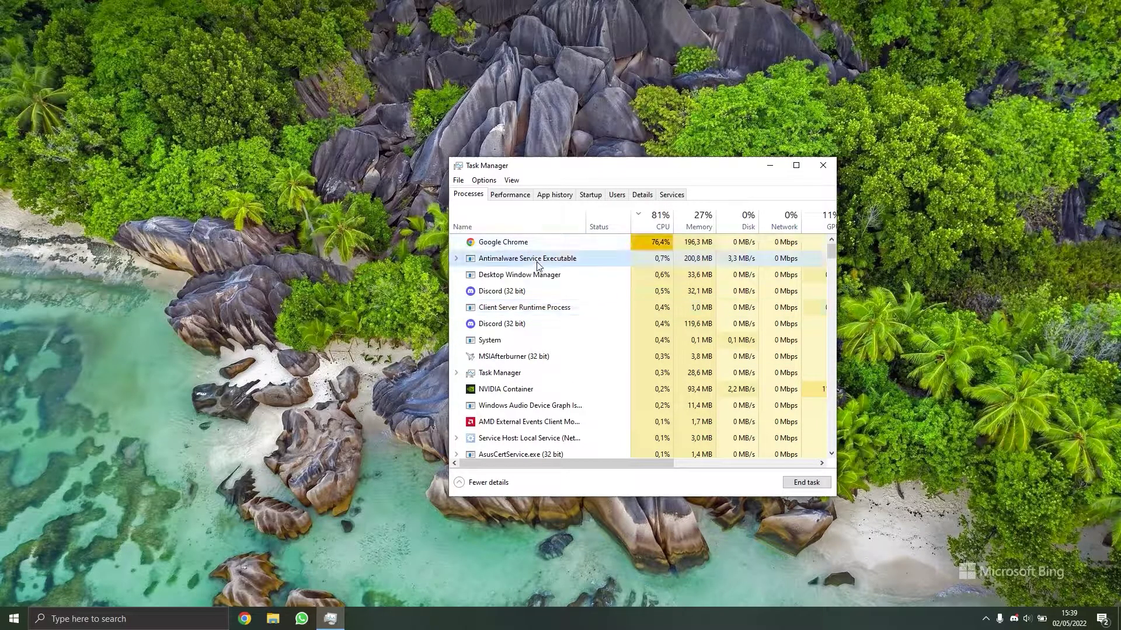
{"action": "left_click", "coordinate": [519, 256]}
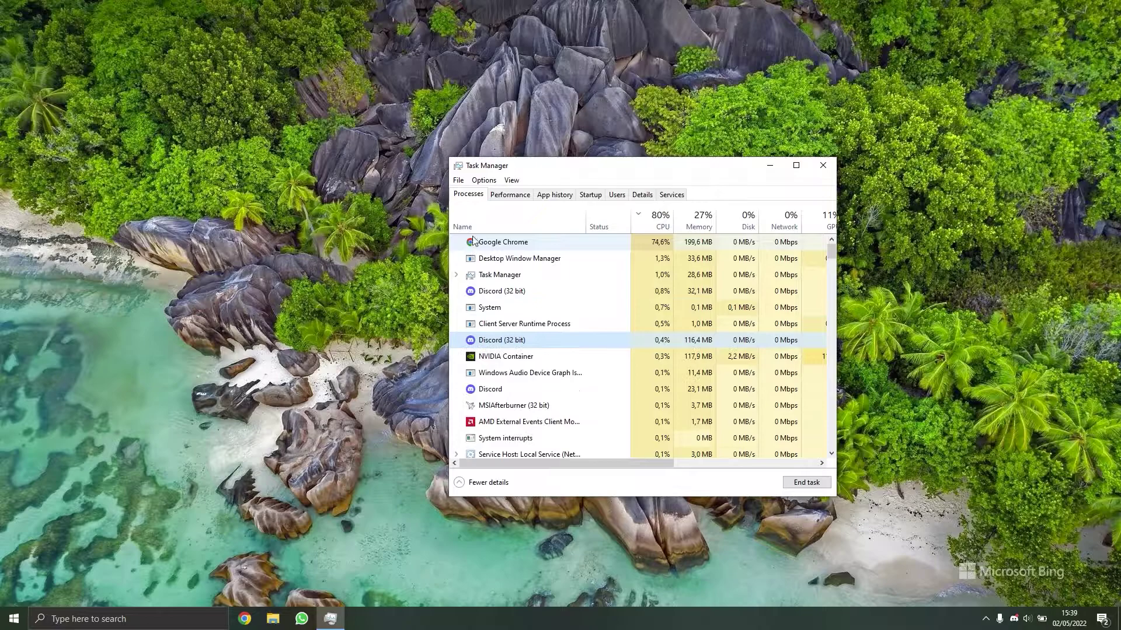
{"action": "left_click_drag", "start_coordinate": [574, 167], "coordinate": [738, 161]}
Open Google Chrome and expand its process group in Task Manager to compare it with the standalone Google Chrome process
{"action": "left_click", "coordinate": [244, 618]}
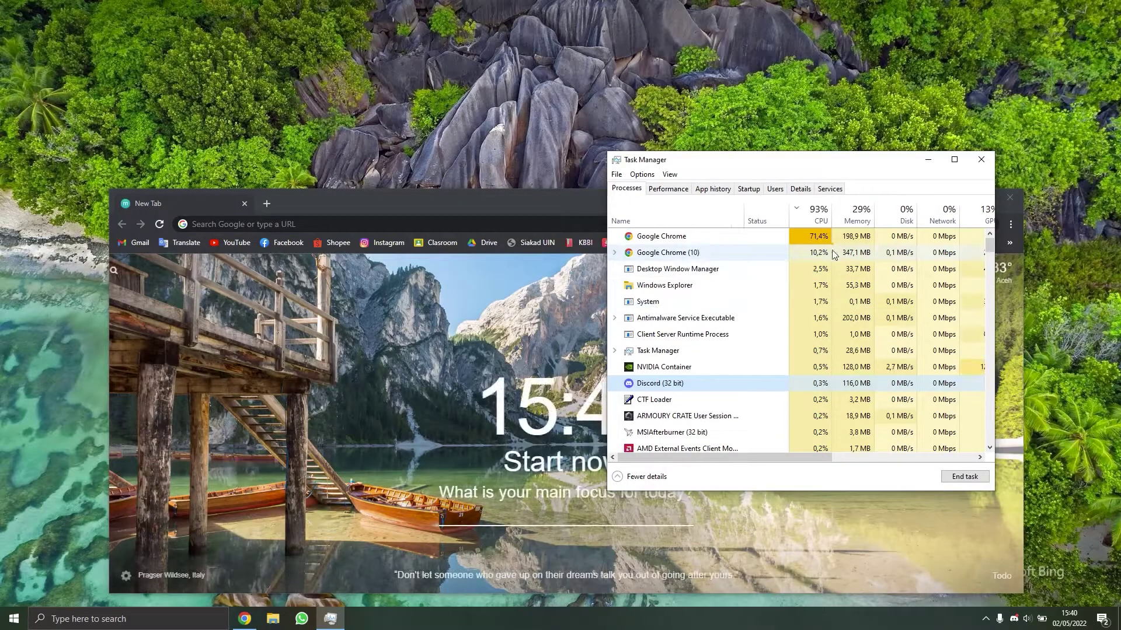
{"action": "double_click", "coordinate": [719, 257]}
{"action": "left_click", "coordinate": [690, 277]}
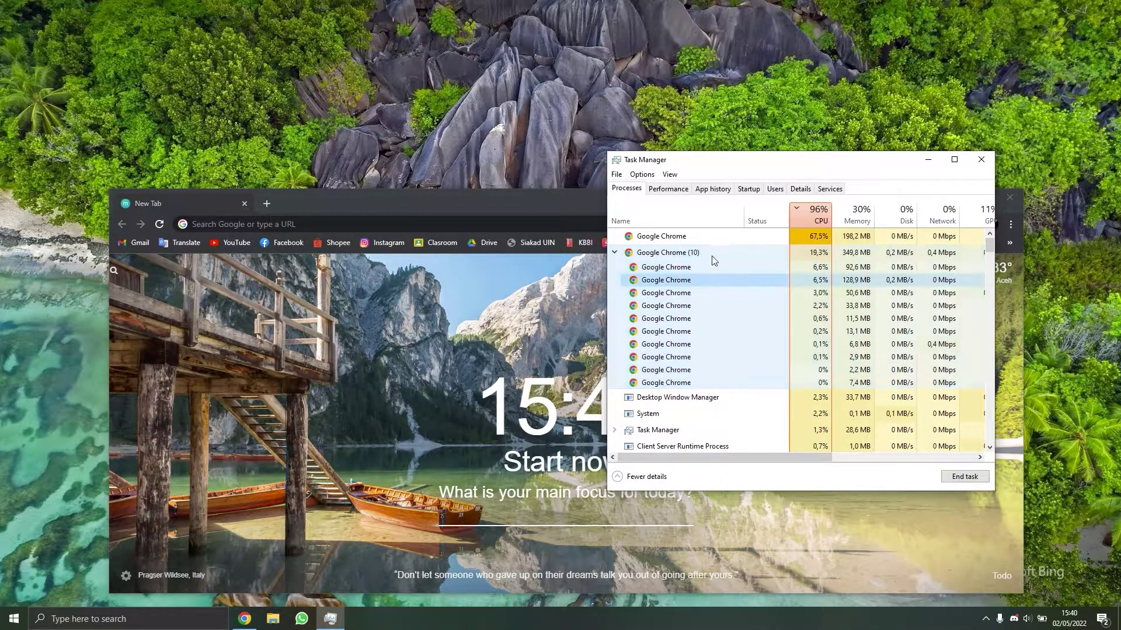
{"action": "left_click", "coordinate": [672, 237]}
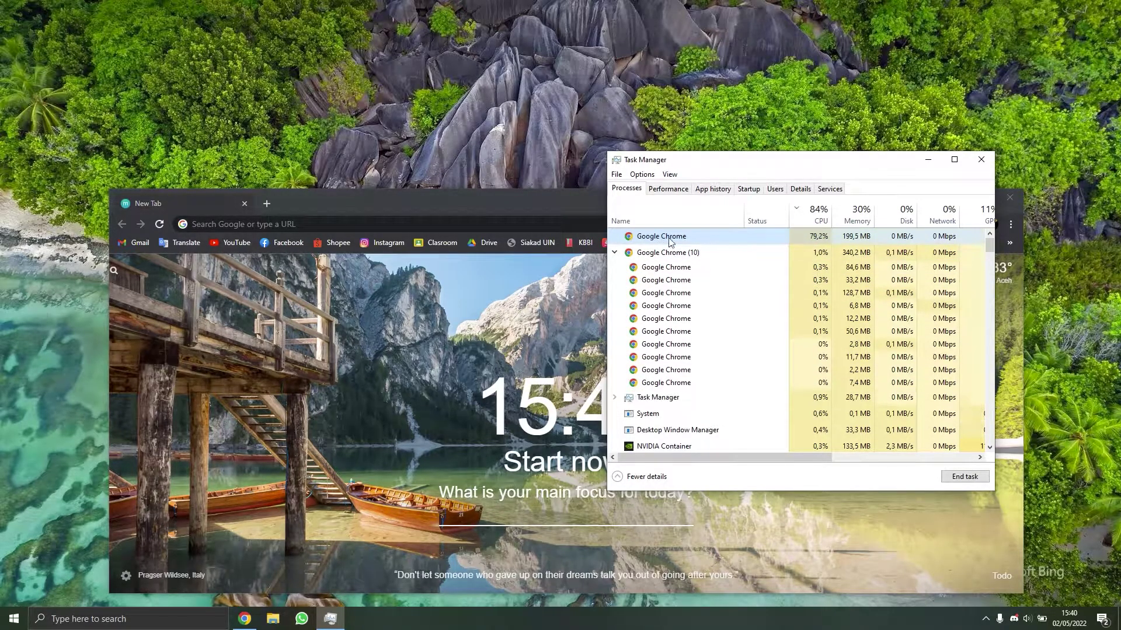
Close the Chrome browser window and move Task Manager back to the middle of the desktop
{"action": "left_click", "coordinate": [559, 203]}
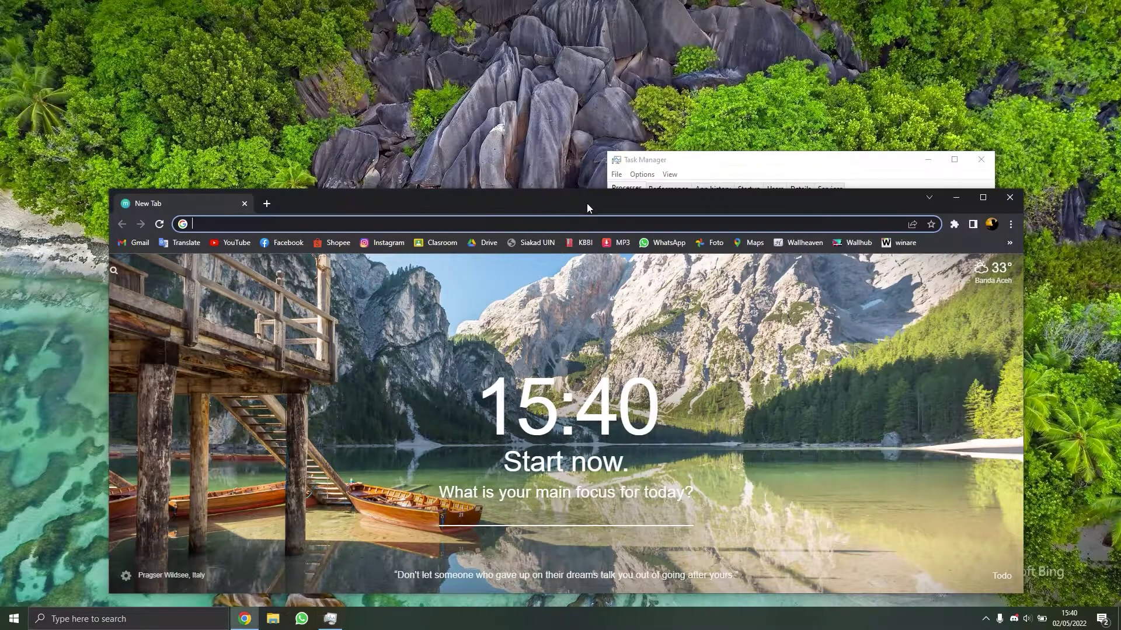
{"action": "left_click", "coordinate": [983, 199]}
{"action": "left_click", "coordinate": [1057, 8]}
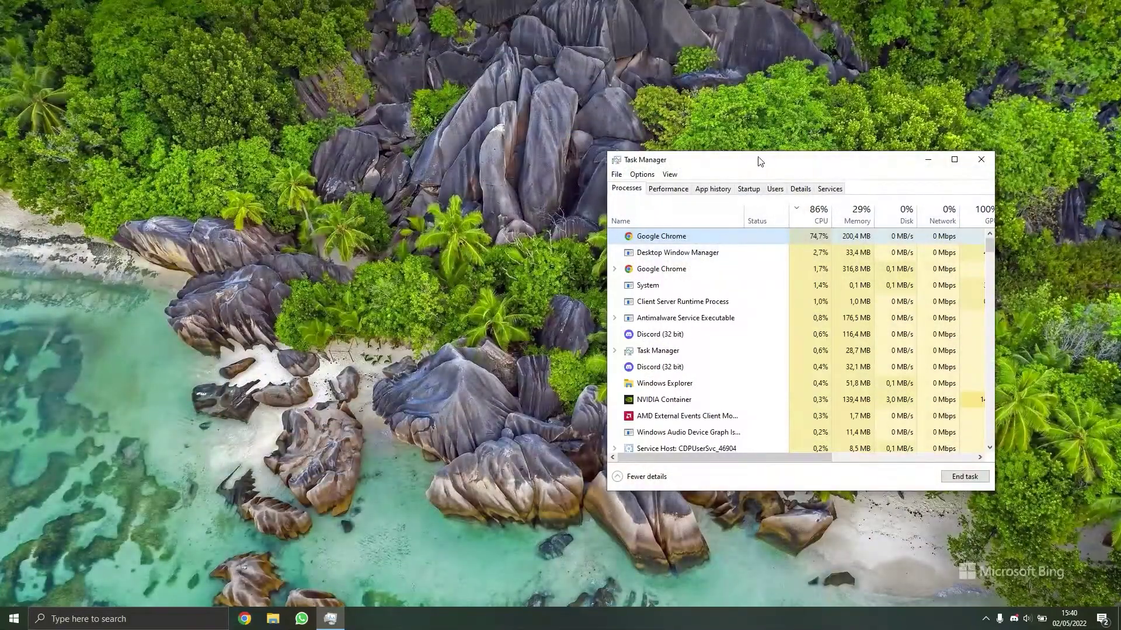
{"action": "left_click_drag", "start_coordinate": [777, 160], "coordinate": [595, 163]}
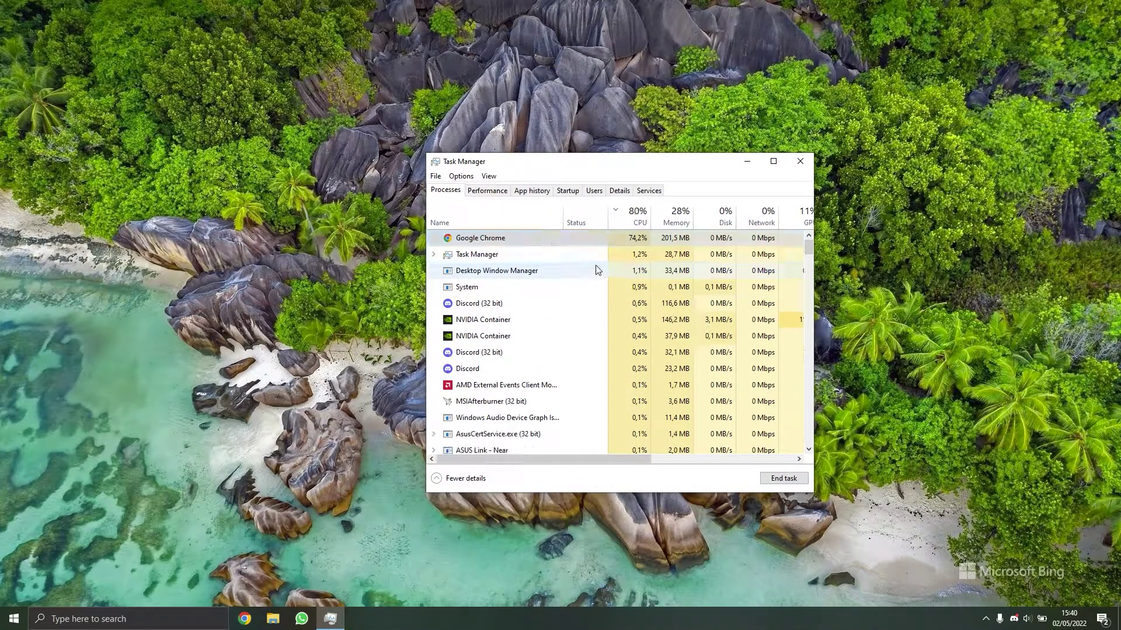
Check the remaining Google Chrome process with the browser closed, and compare it with the overall CPU performance graph
{"action": "left_click", "coordinate": [590, 269]}
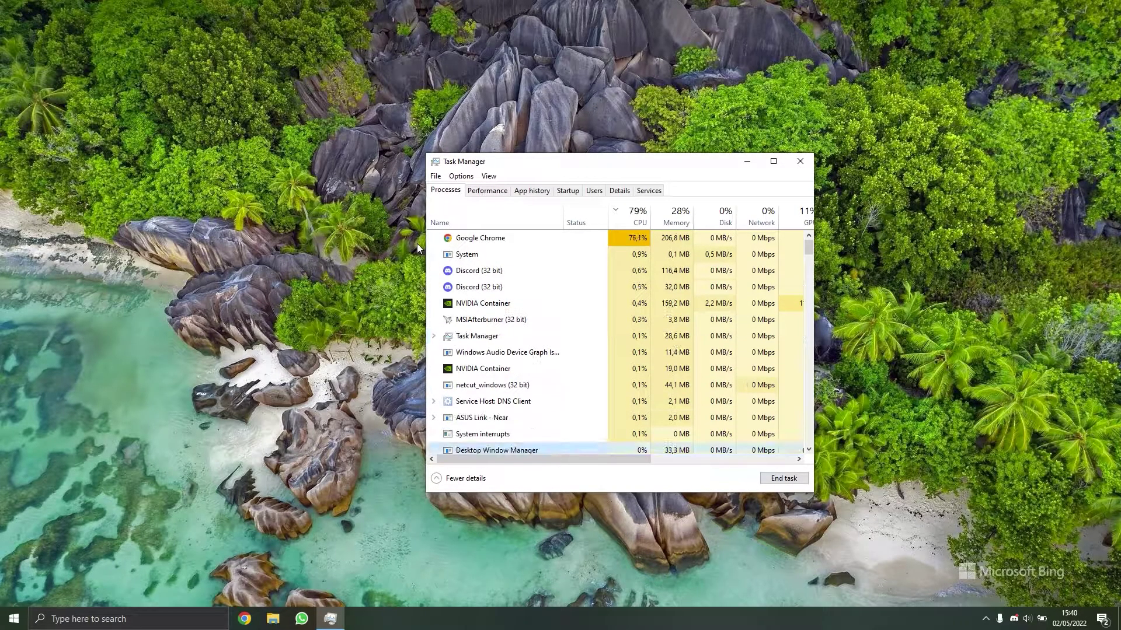
{"action": "left_click", "coordinate": [582, 254]}
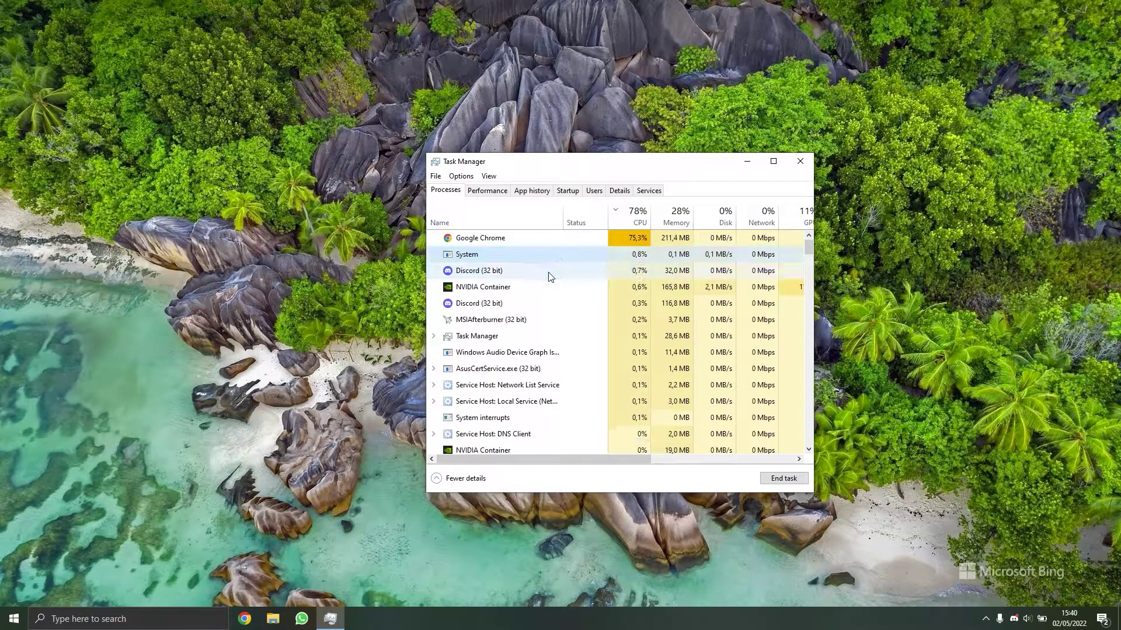
{"action": "left_click", "coordinate": [505, 237]}
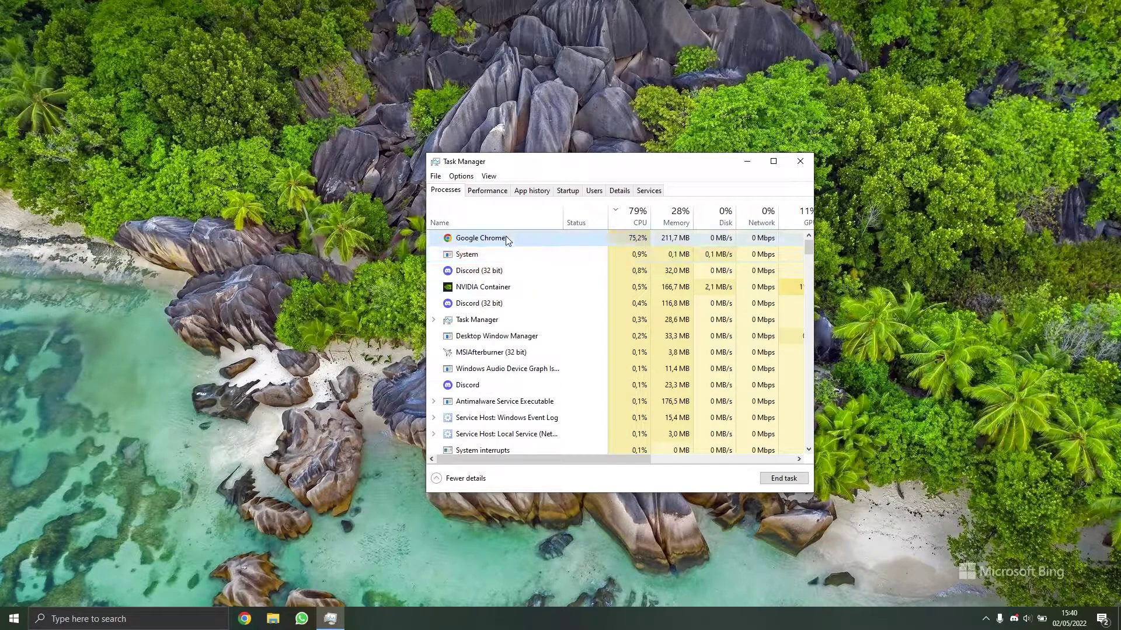
{"action": "left_click", "coordinate": [528, 257]}
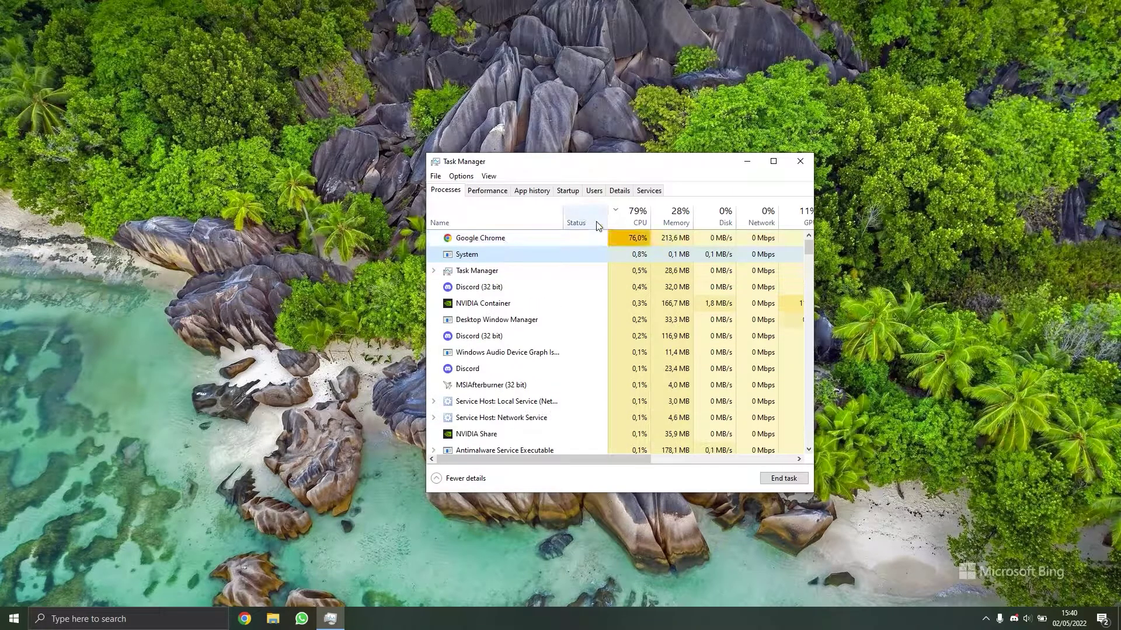
{"action": "left_click", "coordinate": [490, 195]}
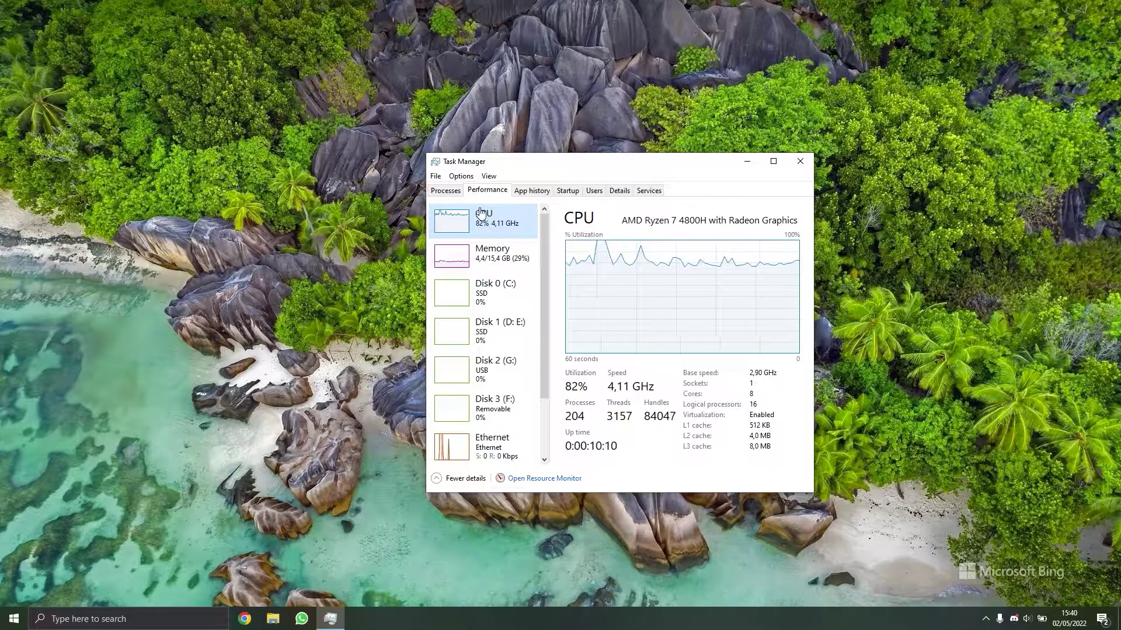
{"action": "left_click", "coordinate": [459, 191]}
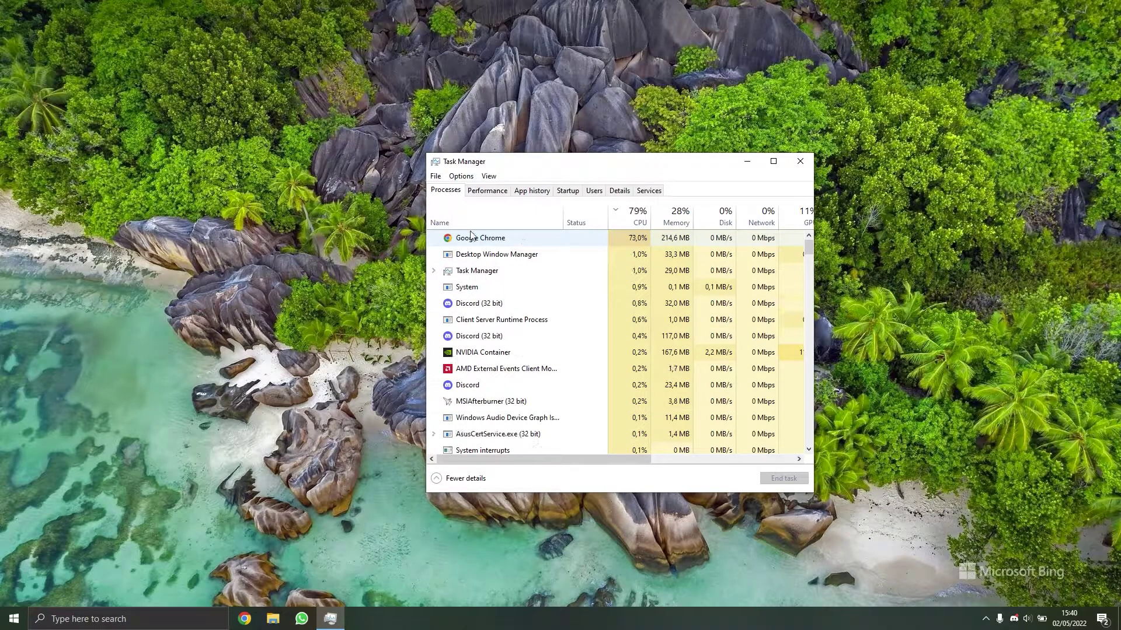
Open Microsoft Edge, search for "google", open Google's home page and close the leftover search tab
{"action": "key", "text": "super"}
{"action": "type", "text": "edge"}
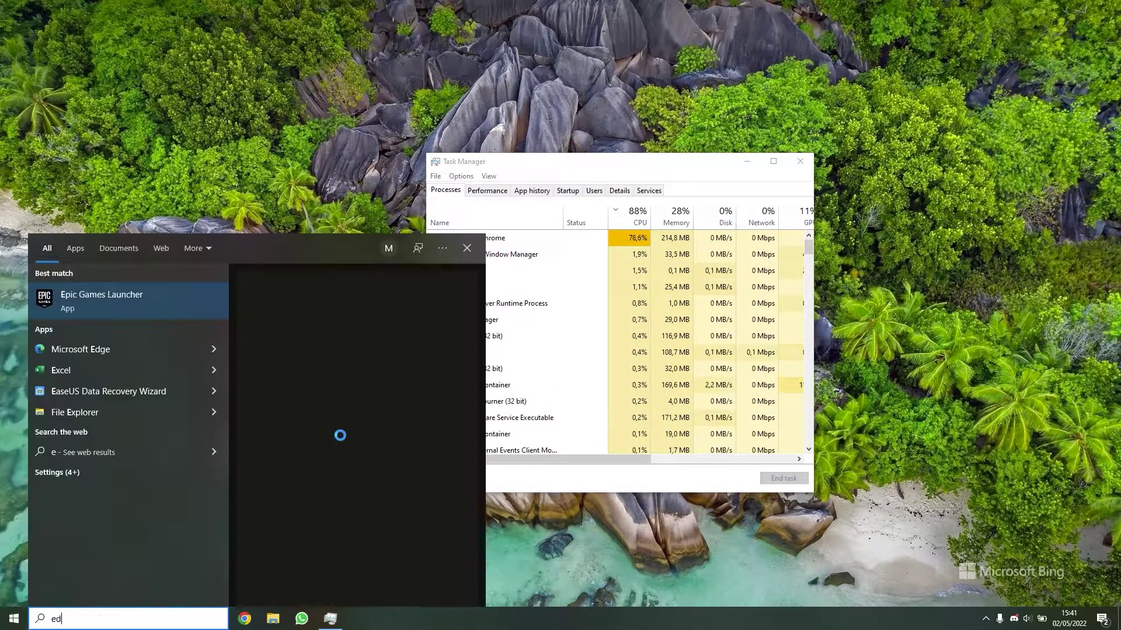
{"action": "key", "text": "Return"}
{"action": "type", "text": "google"}
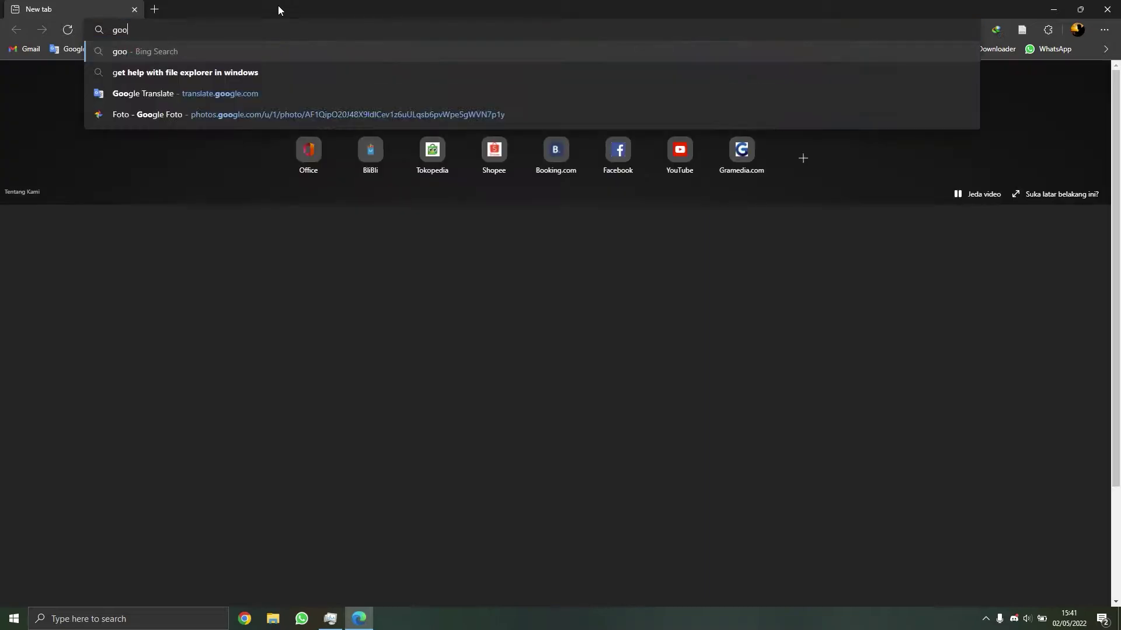
{"action": "key", "text": "Return"}
{"action": "left_click", "coordinate": [138, 218]}
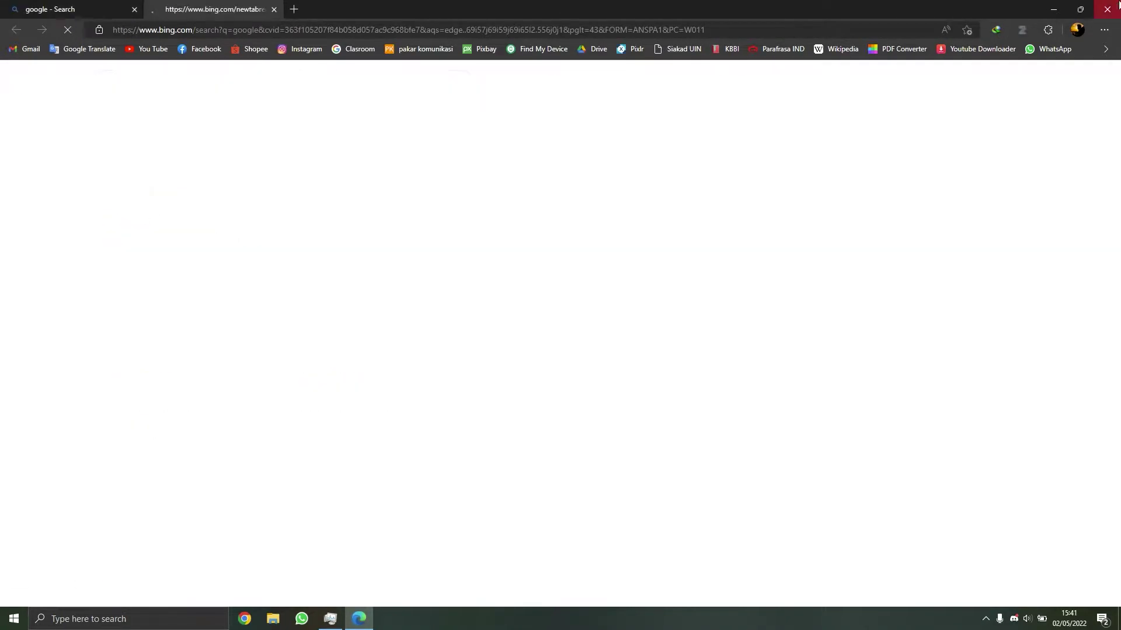
{"action": "left_click", "coordinate": [135, 10]}
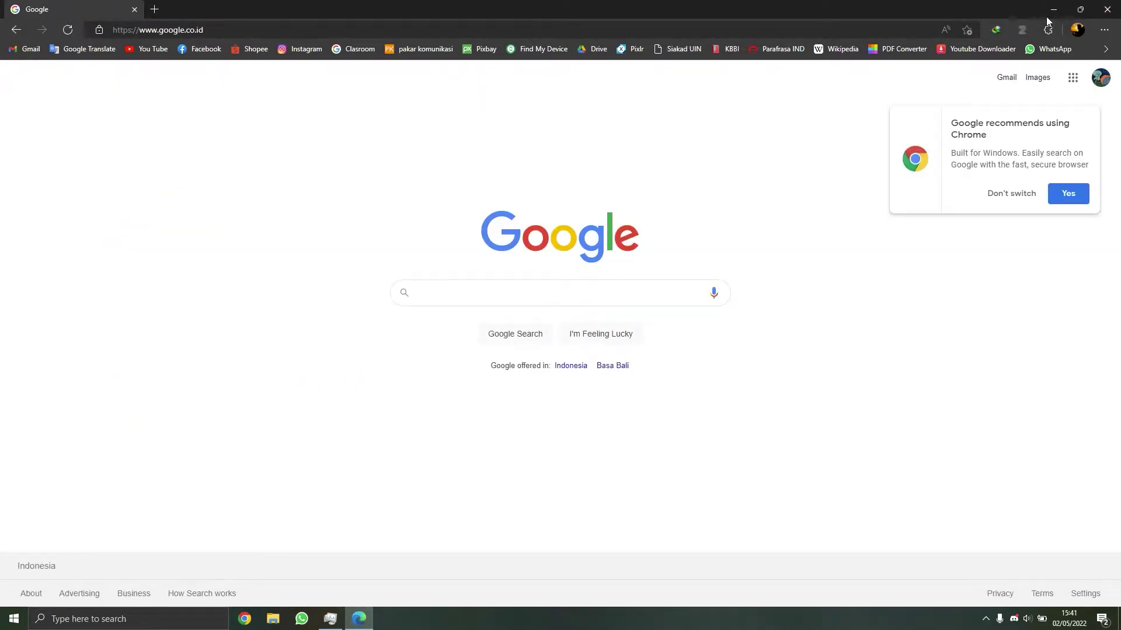
Place the Edge window and Task Manager side by side and decline Google's recommendation to switch to Chrome
{"action": "left_click", "coordinate": [1078, 10]}
{"action": "left_click_drag", "start_coordinate": [727, 166], "coordinate": [918, 100]}
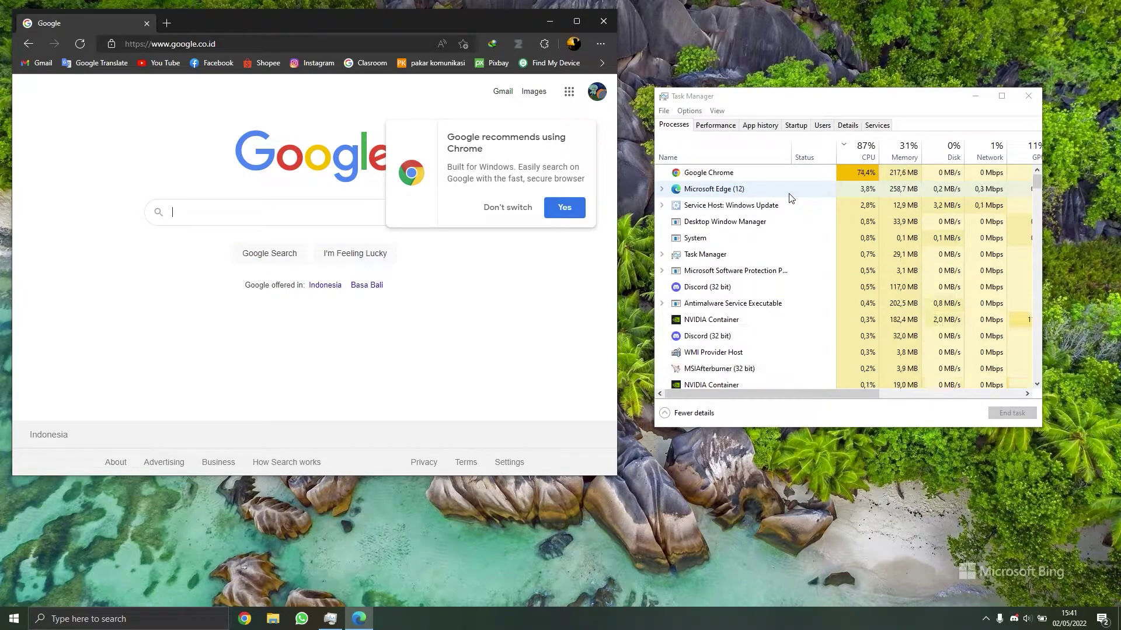
{"action": "left_click", "coordinate": [504, 213]}
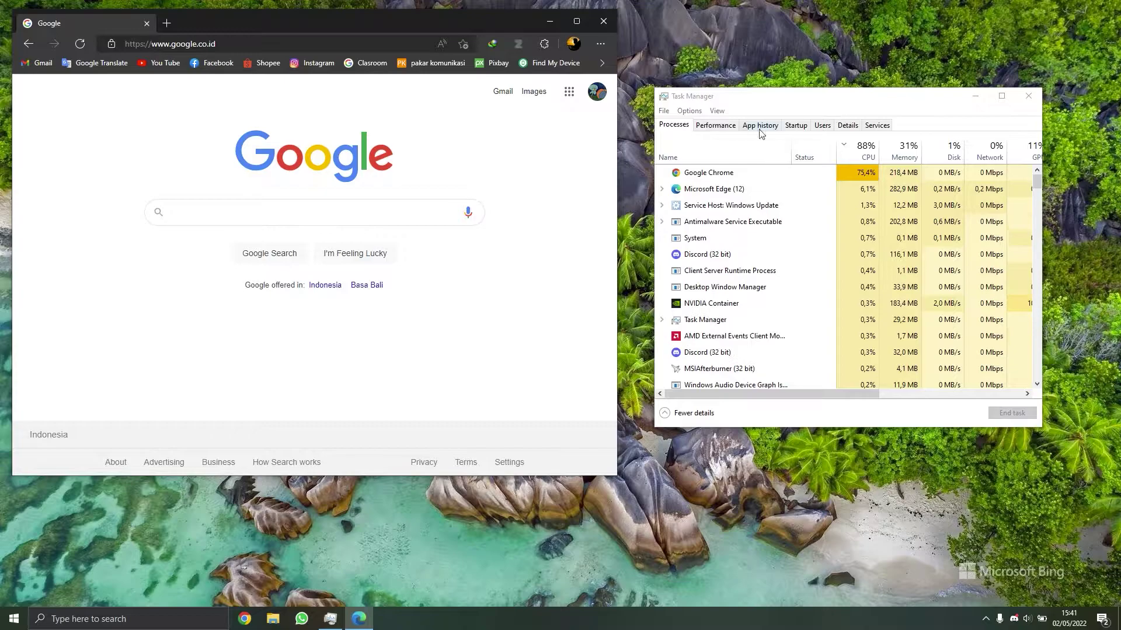
Search Google for "malwarebytes" and open the Malwarebytes free download page in a maximized Edge window
{"action": "type", "text": "mal"}
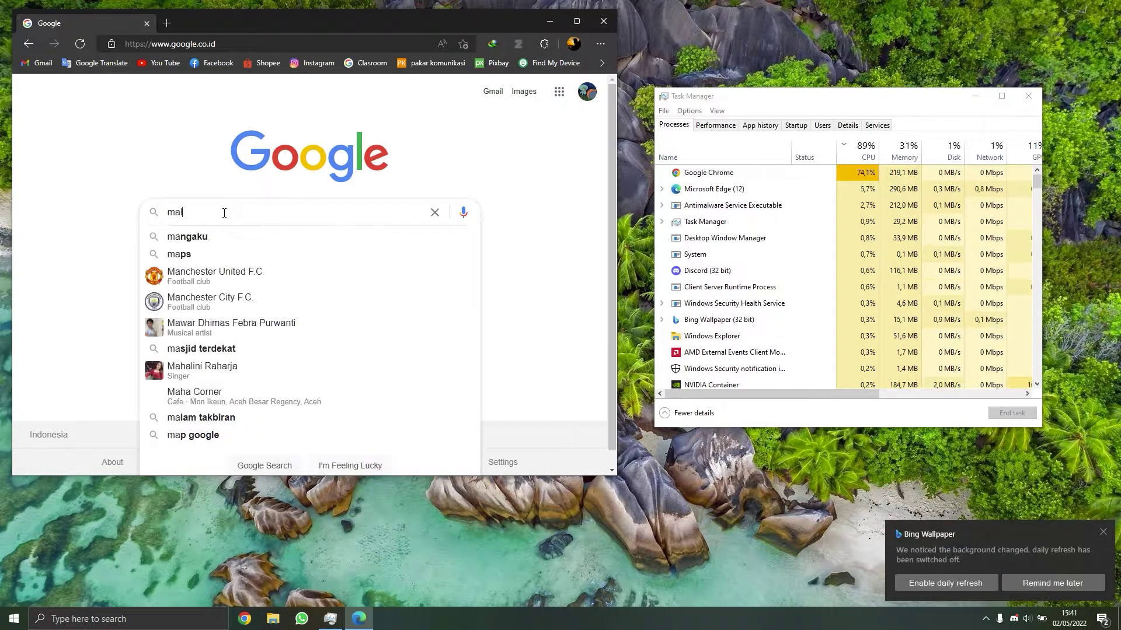
{"action": "type", "text": "warebytes"}
{"action": "key", "text": "Return"}
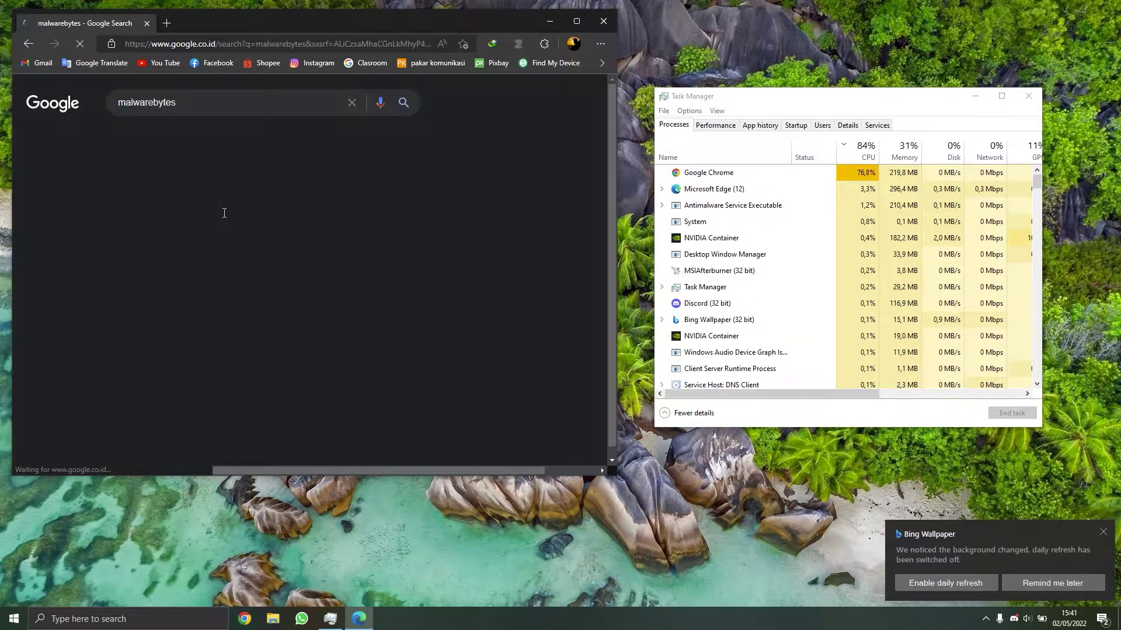
{"action": "key", "text": "super+Up"}
{"action": "left_click", "coordinate": [227, 240]}
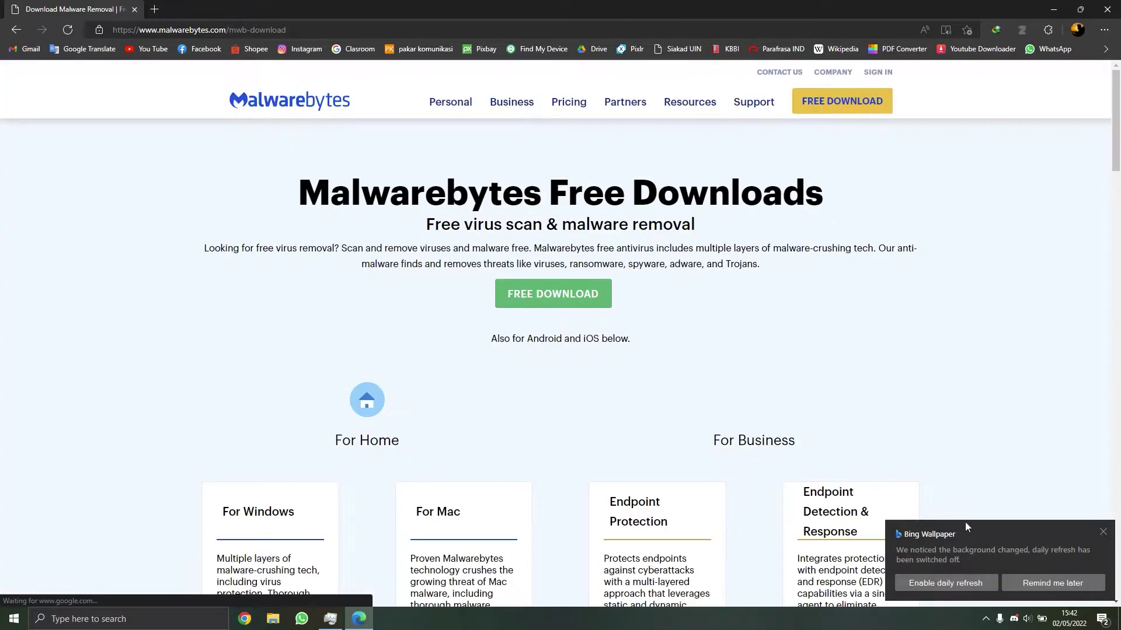
Download the Malwarebytes installer MBSetup-130589.130589-consumer.exe and run it, allowing it to make changes to the computer
{"action": "left_click", "coordinate": [991, 586]}
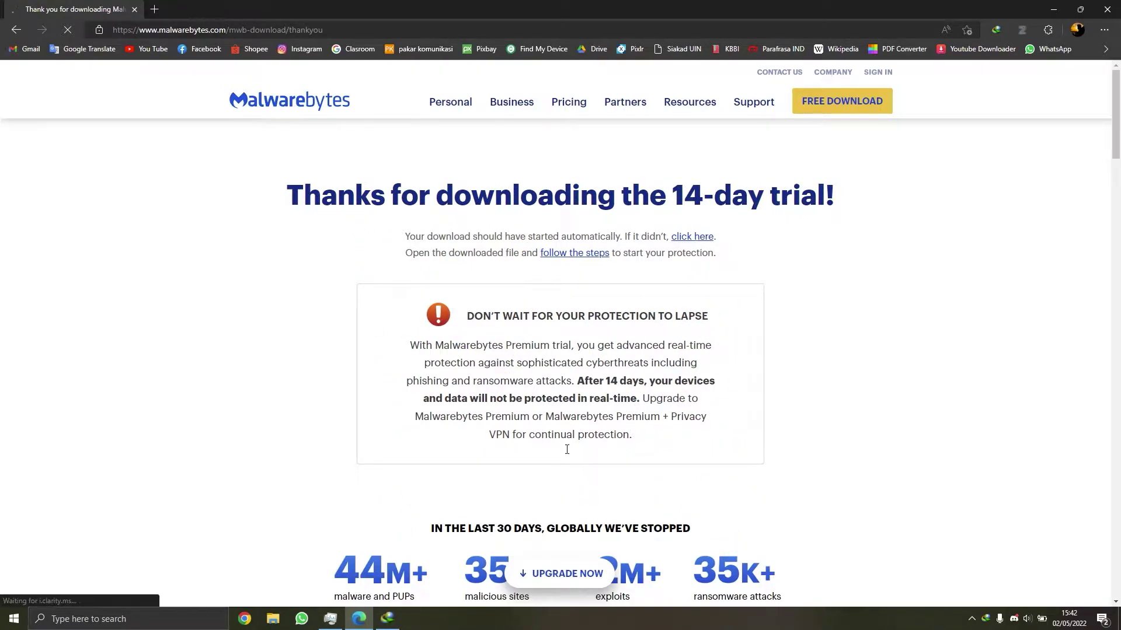
{"action": "left_click", "coordinate": [644, 332]}
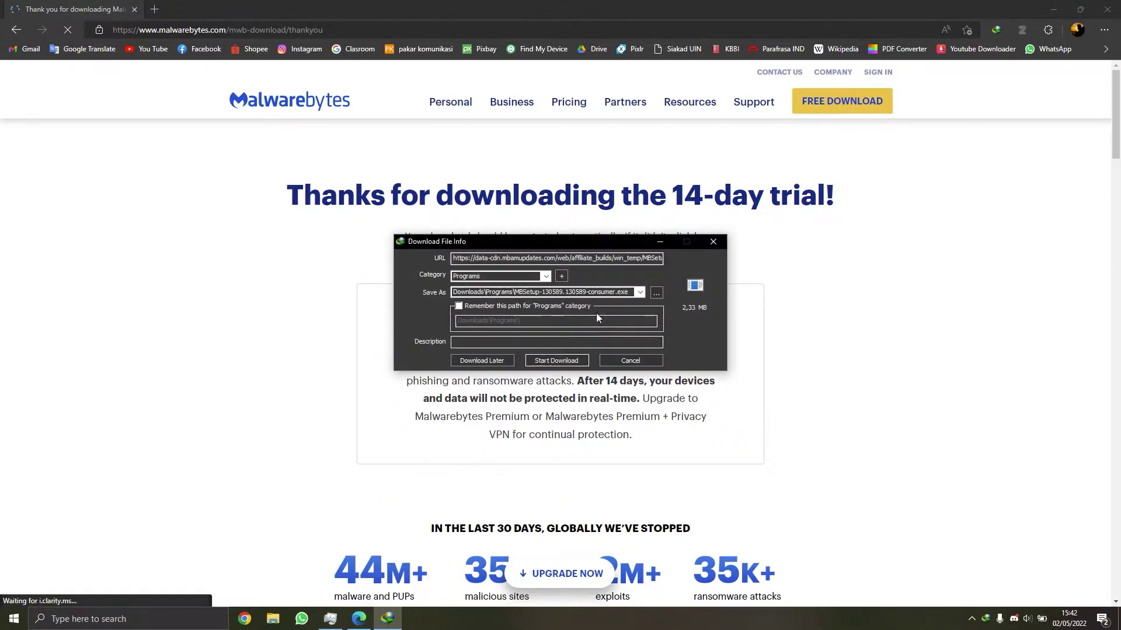
{"action": "left_click", "coordinate": [556, 360]}
{"action": "left_click", "coordinate": [449, 342]}
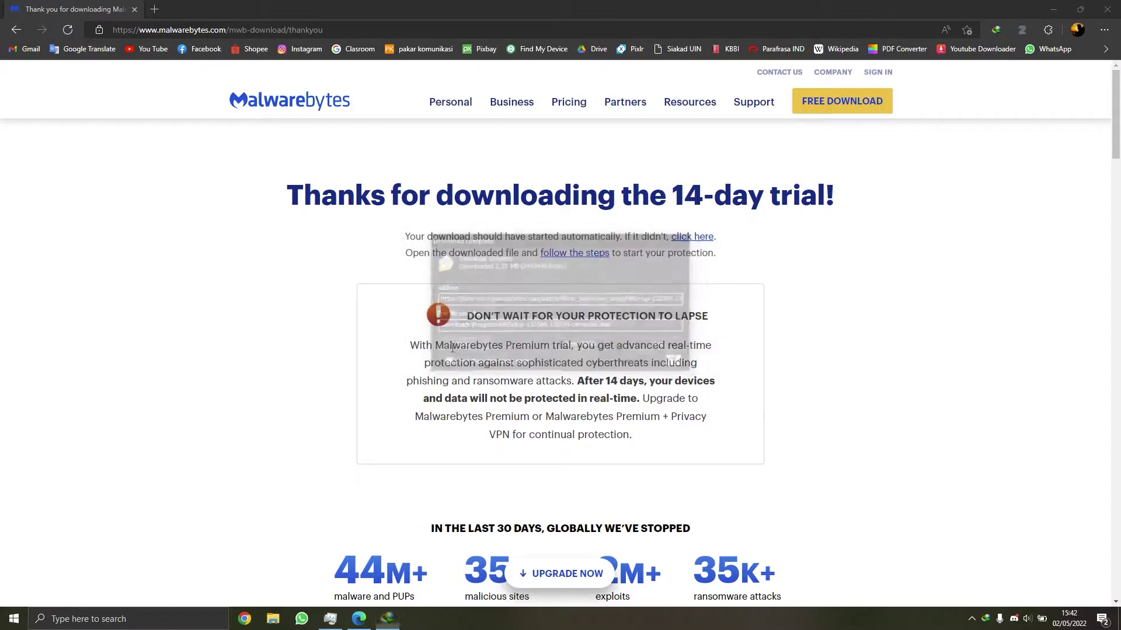
{"action": "key", "text": "alt+y"}
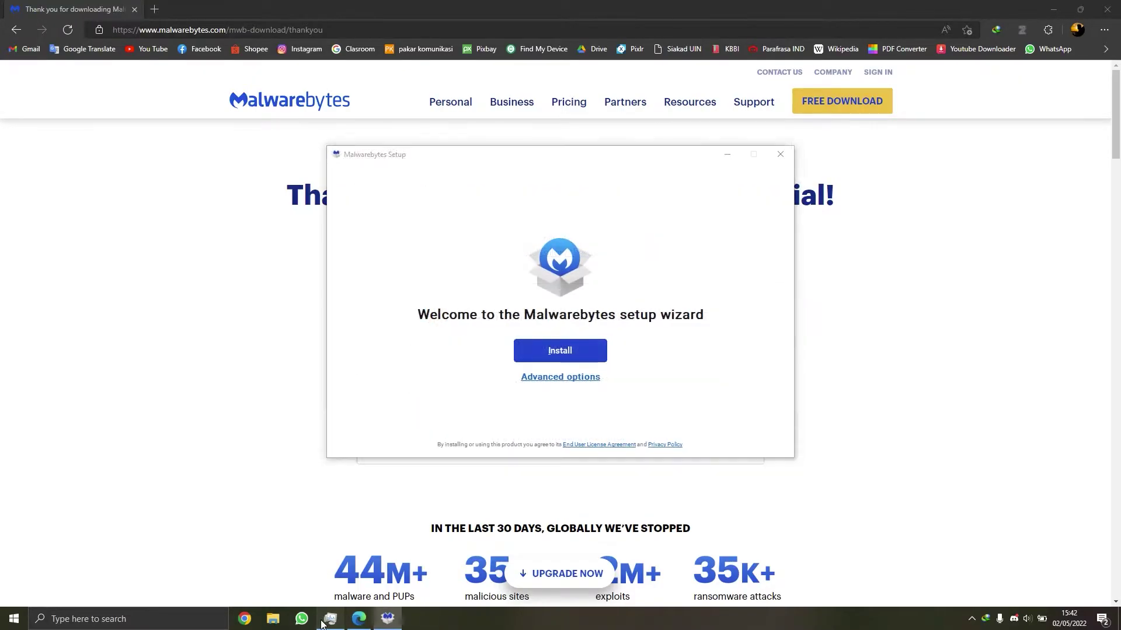
Bring Task Manager up beside the Malwarebytes setup wizard and open the wizard's advanced options
{"action": "key", "text": "ctrl+shift+Escape"}
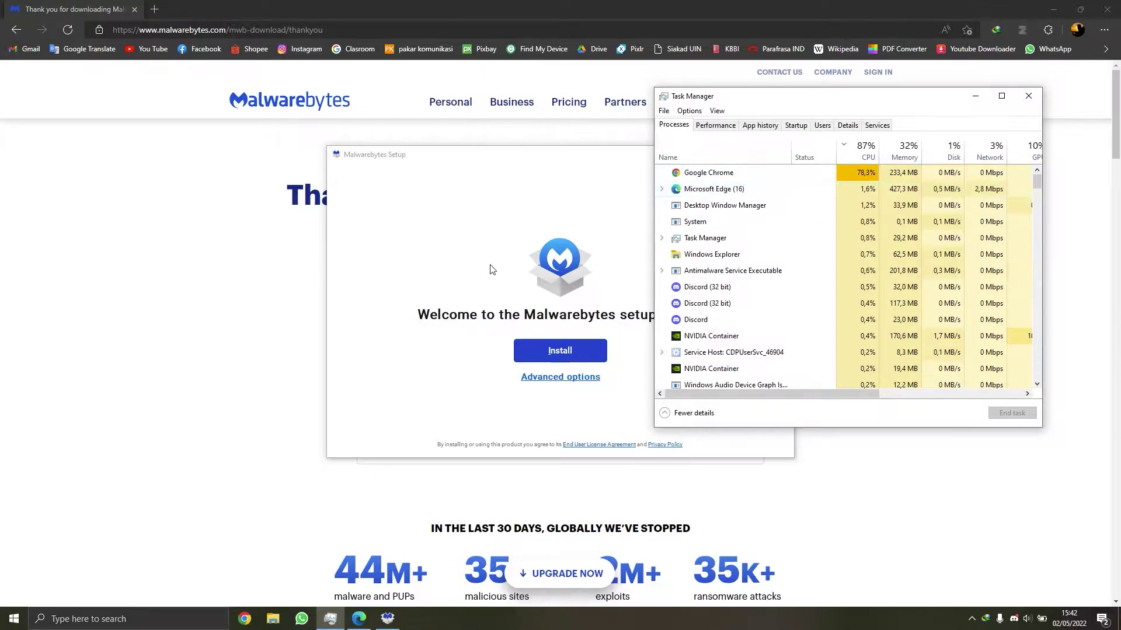
{"action": "left_click", "coordinate": [503, 267]}
{"action": "left_click", "coordinate": [554, 379]}
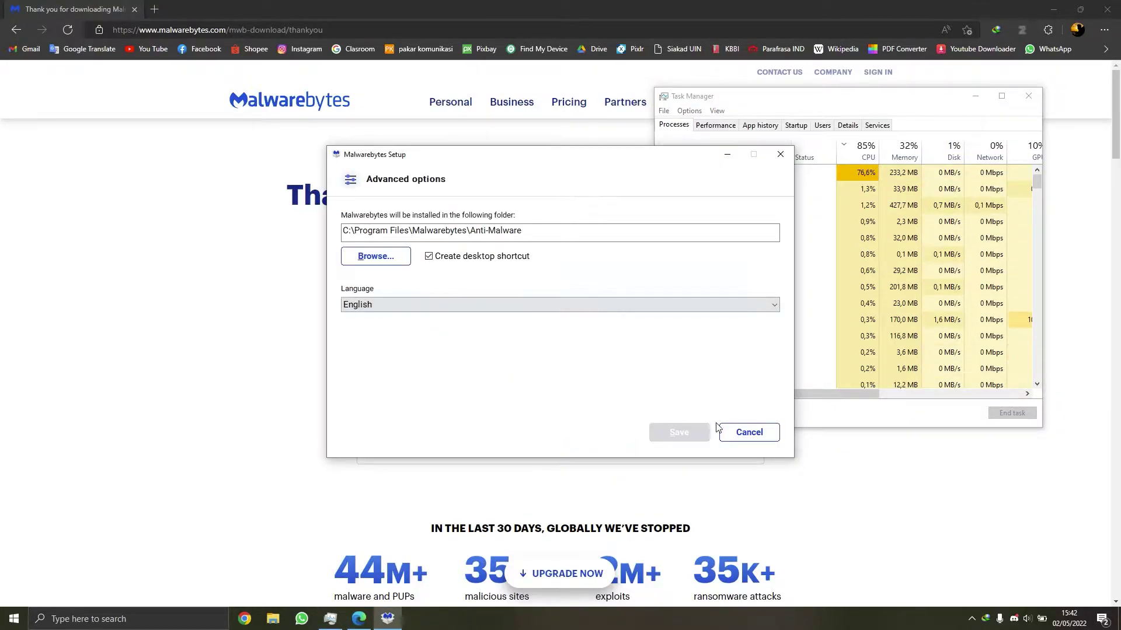
Reopen Google Chrome to check its processes in Task Manager once more, and close the browser window
{"action": "left_click", "coordinate": [841, 232]}
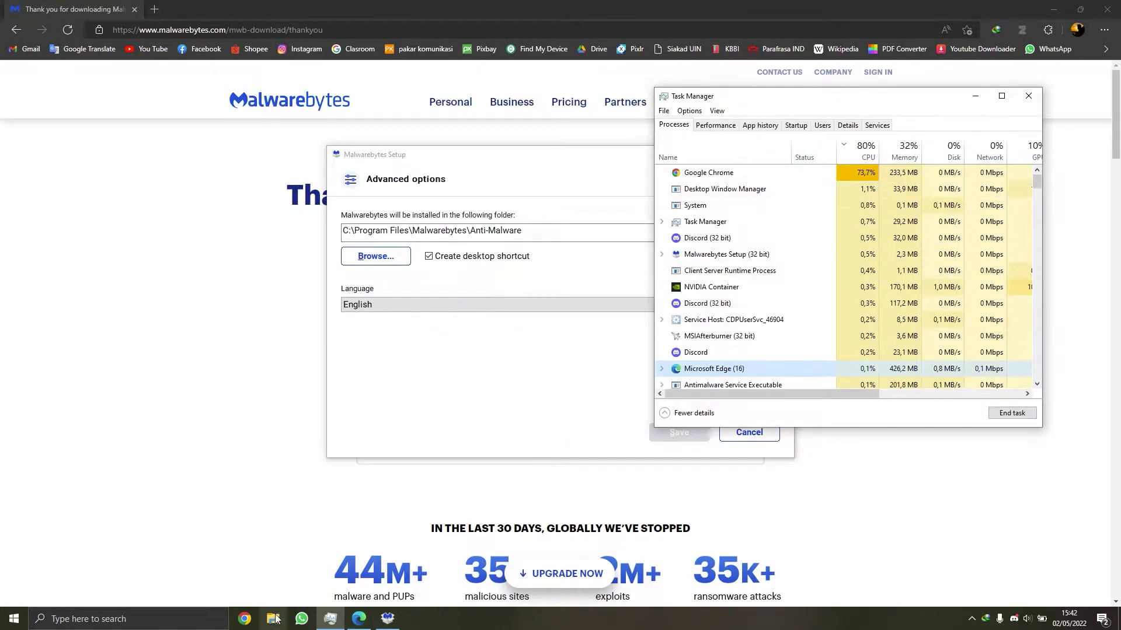
{"action": "left_click", "coordinate": [250, 620]}
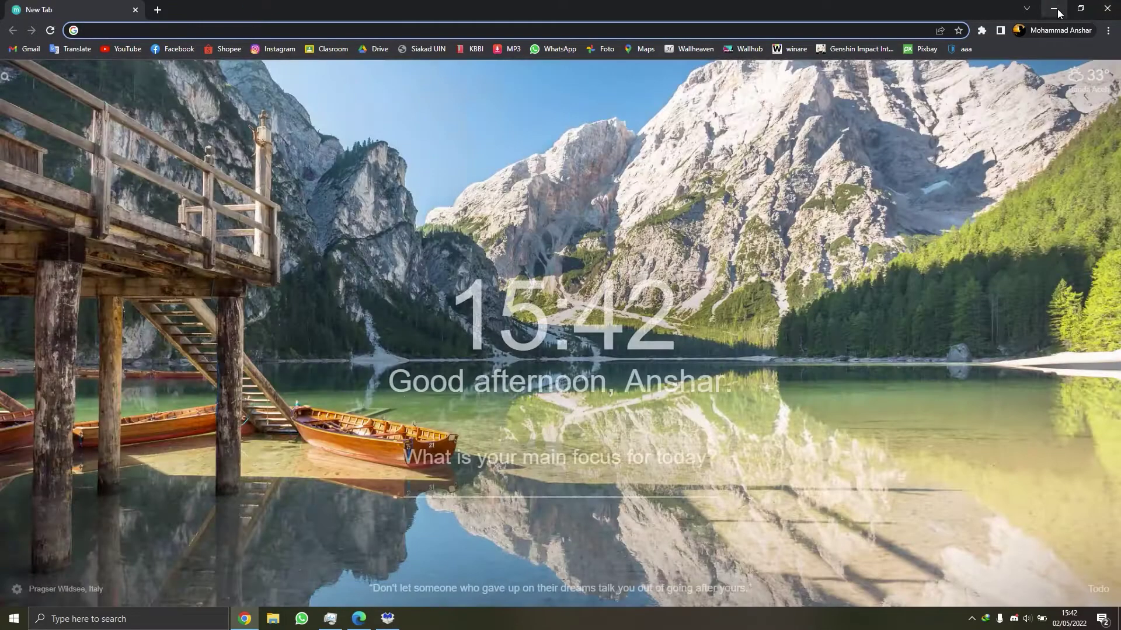
{"action": "left_click", "coordinate": [1091, 11]}
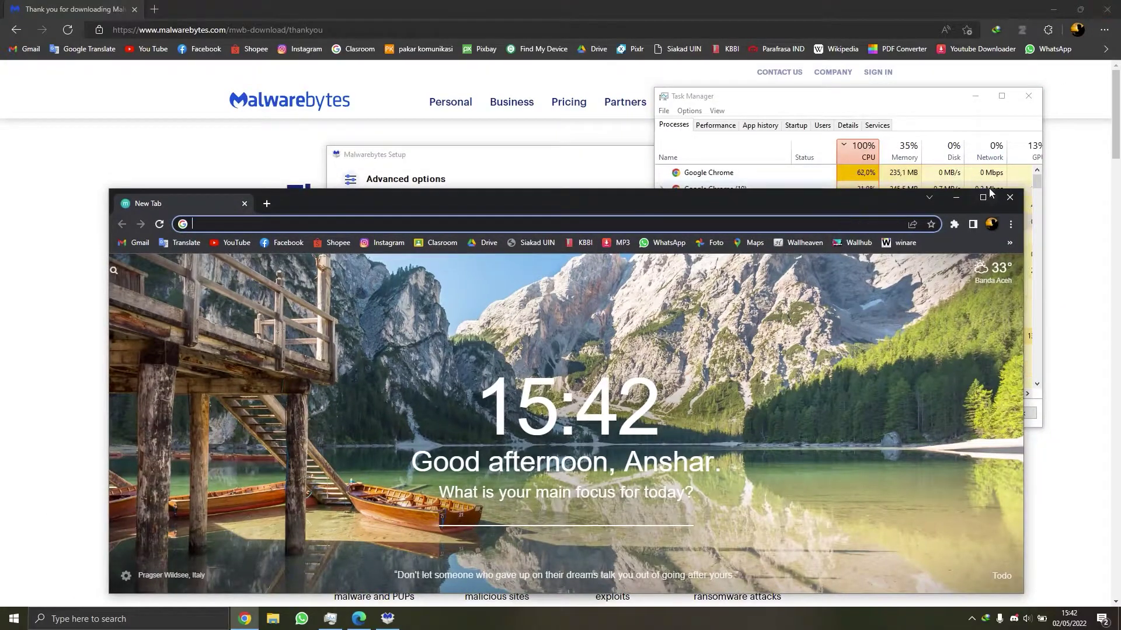
{"action": "left_click", "coordinate": [1013, 204]}
Leave the advanced options without changes and start the Malwarebytes installation, skipping the Browser Guard extension
{"action": "left_click", "coordinate": [513, 168]}
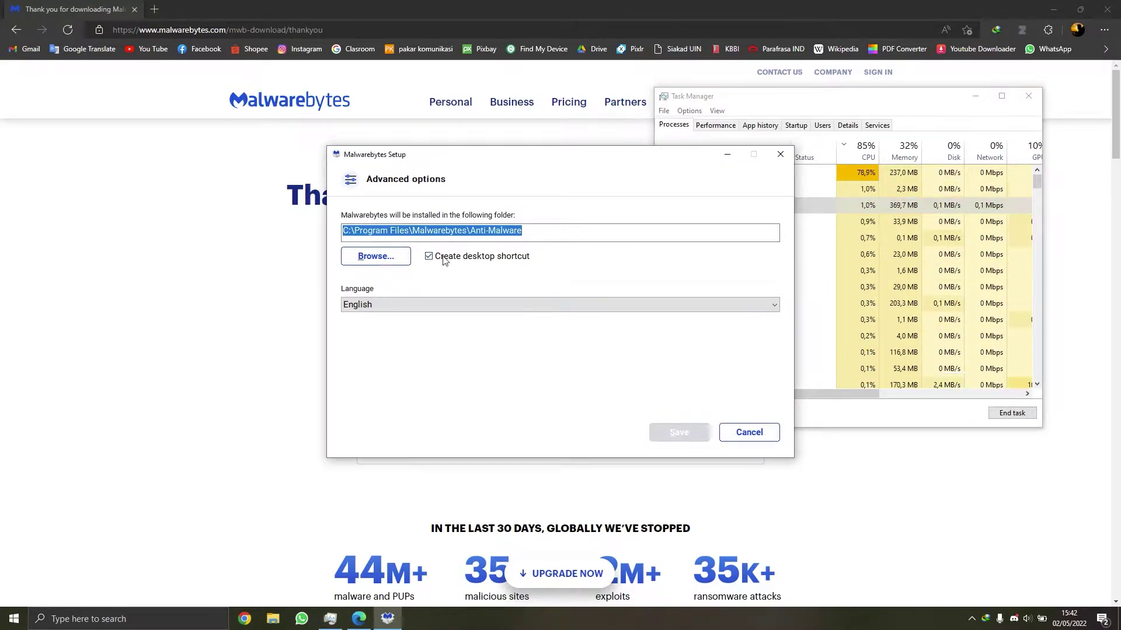
{"action": "left_click", "coordinate": [557, 231]}
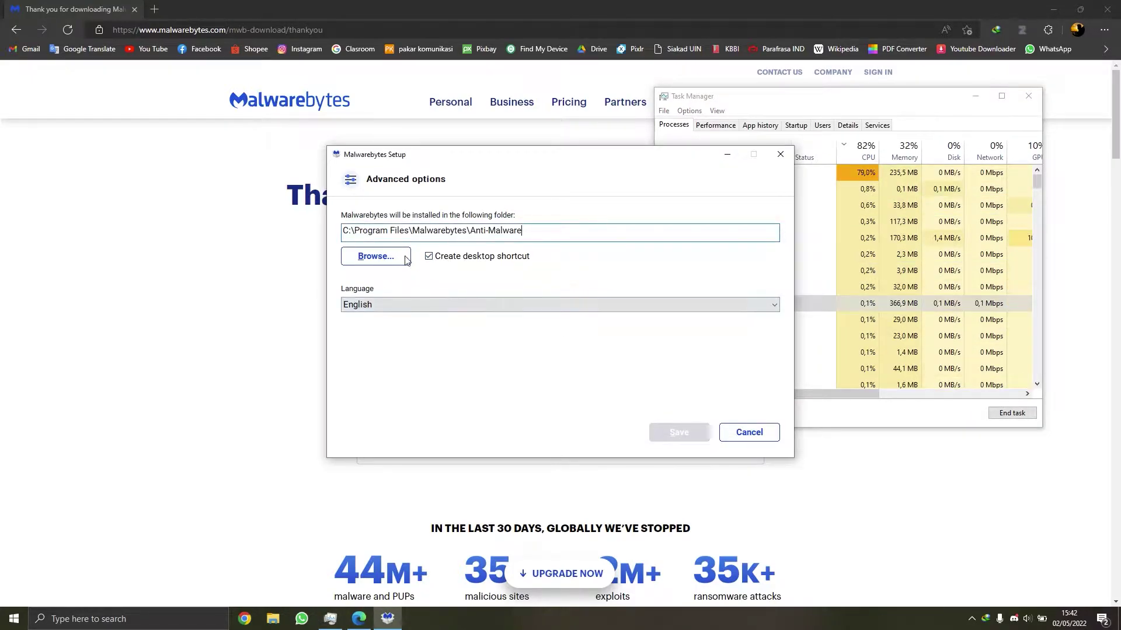
{"action": "left_click", "coordinate": [745, 431]}
{"action": "left_click", "coordinate": [556, 353]}
{"action": "left_click", "coordinate": [489, 359]}
{"action": "left_click", "coordinate": [599, 412]}
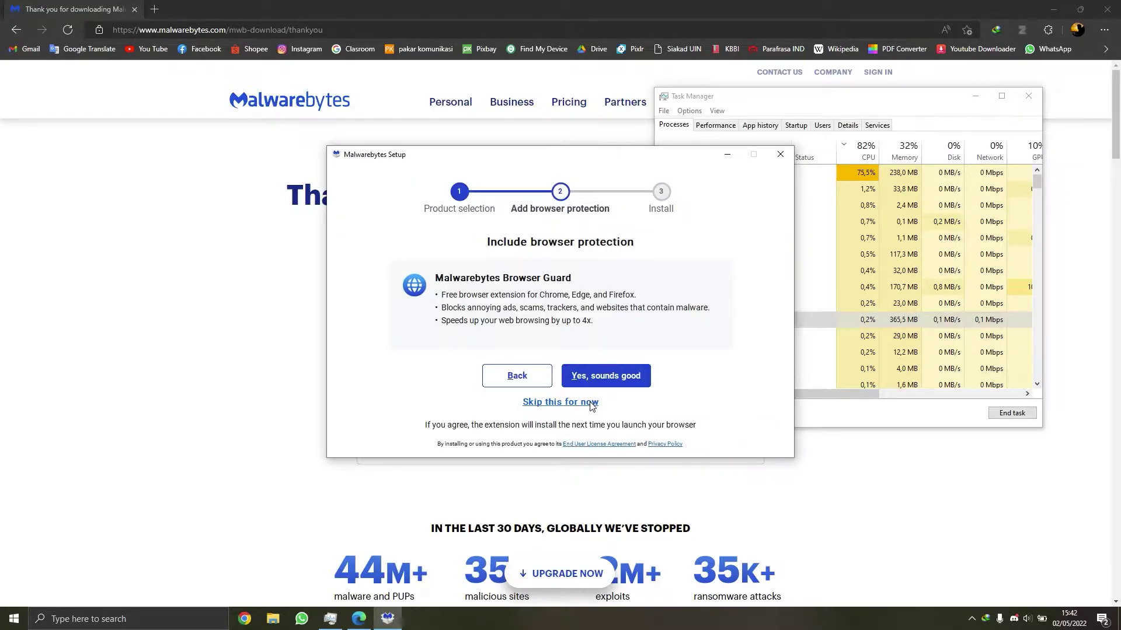
{"action": "left_click", "coordinate": [540, 403]}
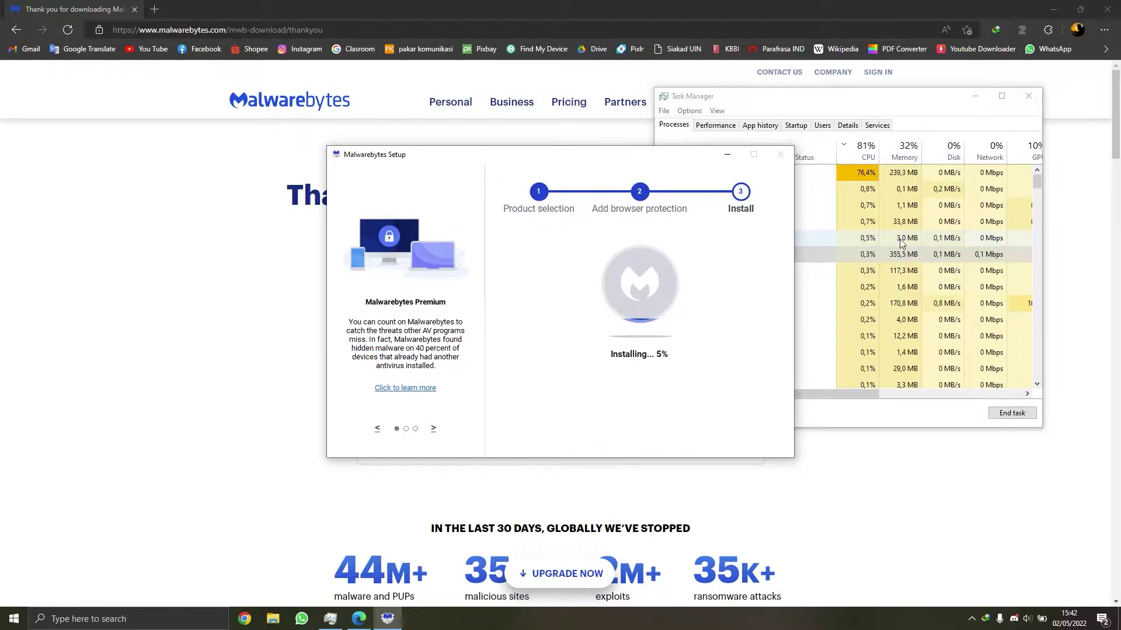
Place the Malwarebytes setup window beside Task Manager and minimize the Edge window behind them
{"action": "left_click_drag", "start_coordinate": [628, 160], "coordinate": [367, 132]}
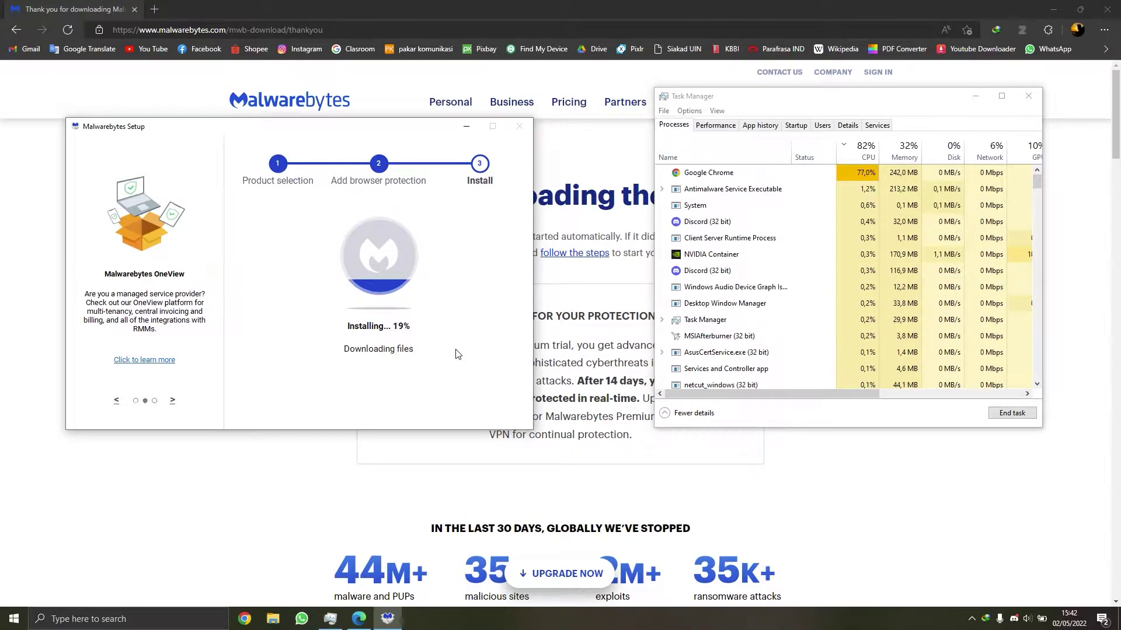
{"action": "left_click", "coordinate": [571, 181]}
{"action": "left_click_drag", "start_coordinate": [323, 30], "coordinate": [184, 29]}
{"action": "left_click", "coordinate": [136, 211]}
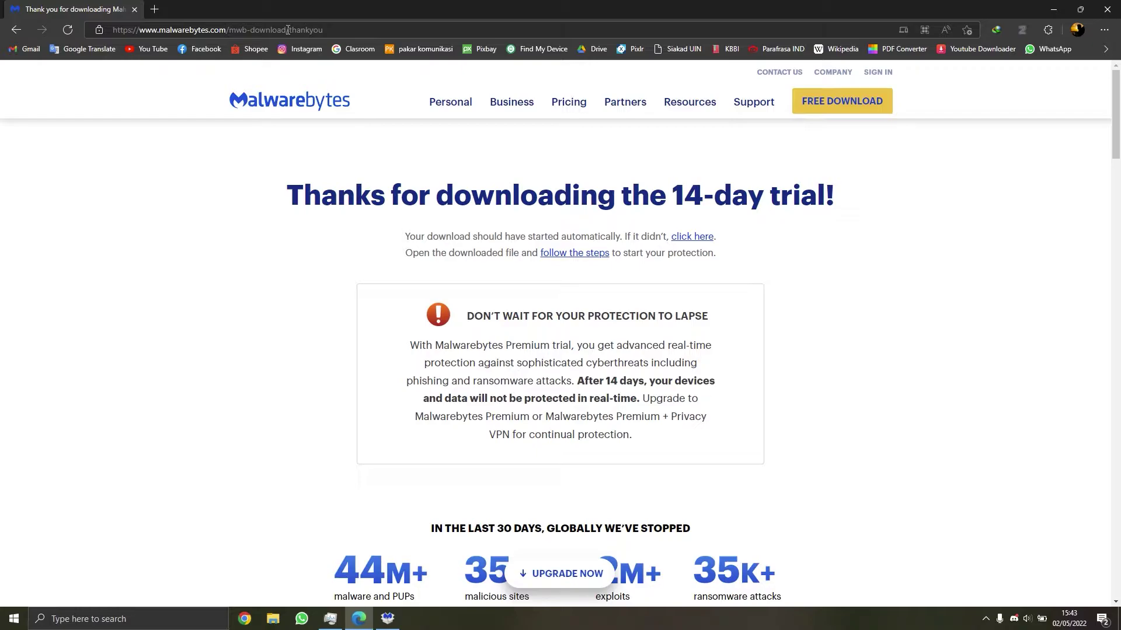
{"action": "left_click", "coordinate": [1046, 10]}
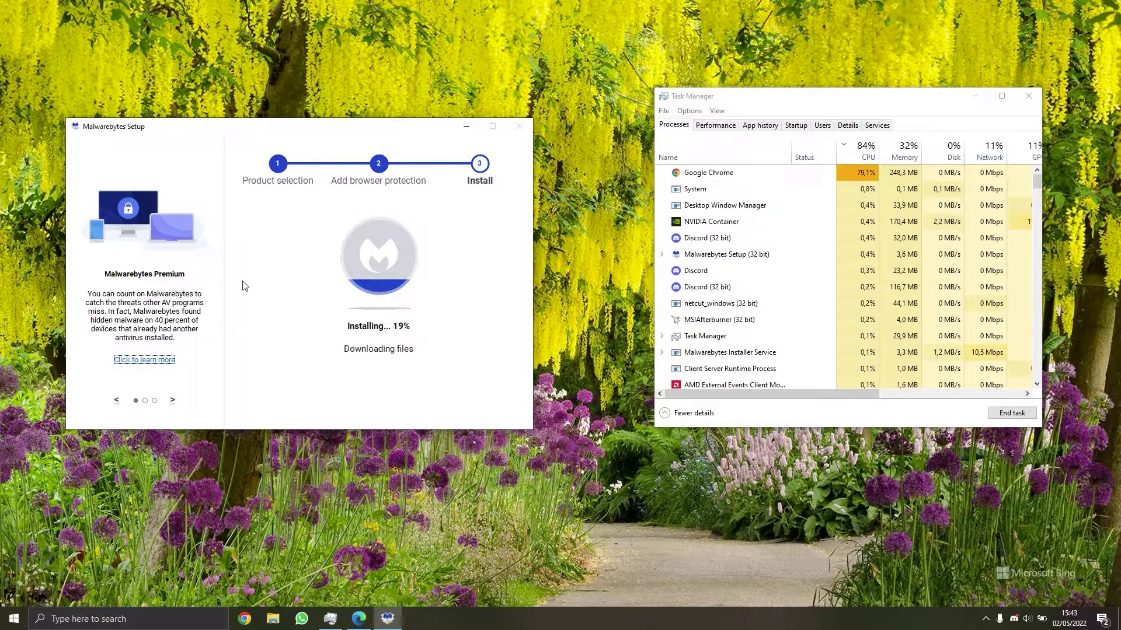
{"action": "left_click_drag", "start_coordinate": [265, 127], "coordinate": [337, 138]}
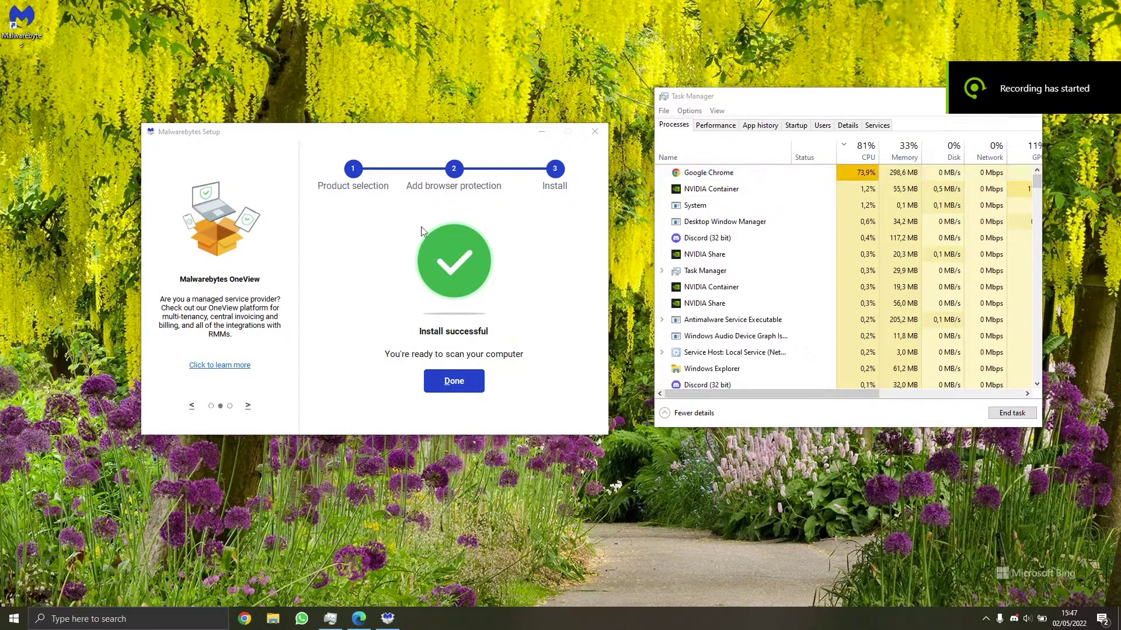
Finish the Malwarebytes setup wizard and close the Edge browser
{"action": "left_click", "coordinate": [440, 386]}
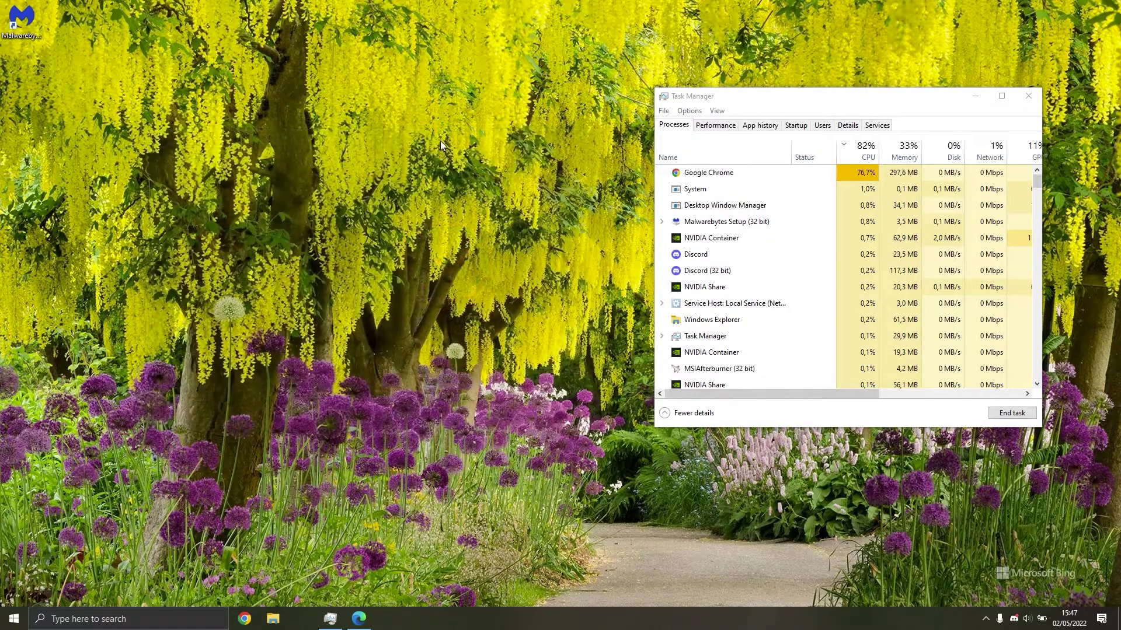
{"action": "left_click", "coordinate": [359, 617]}
{"action": "left_click", "coordinate": [1107, 9]}
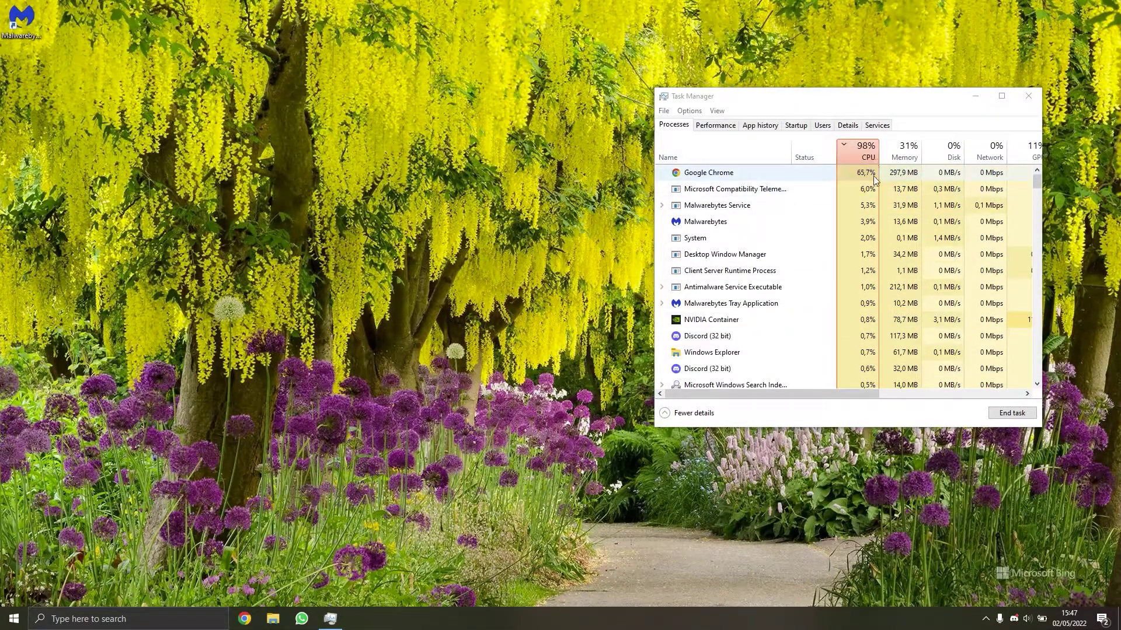
Check the CPU performance graph in Task Manager, and place the Malwarebytes window beside its process list
{"action": "left_click", "coordinate": [715, 125]}
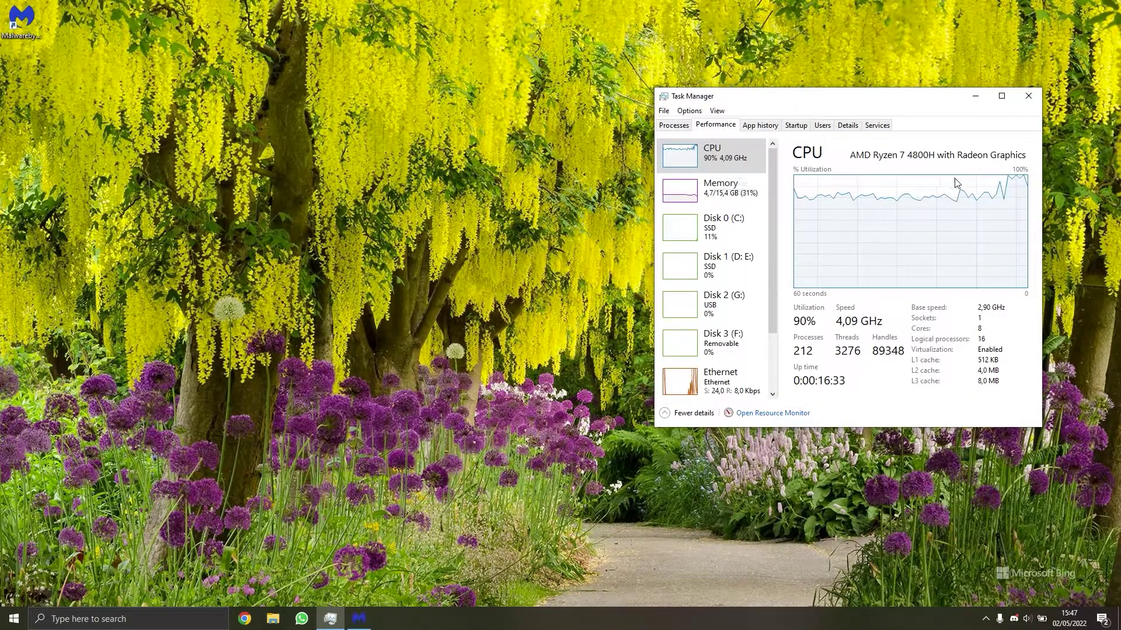
{"action": "left_click", "coordinate": [672, 126]}
{"action": "left_click_drag", "start_coordinate": [576, 125], "coordinate": [385, 126]}
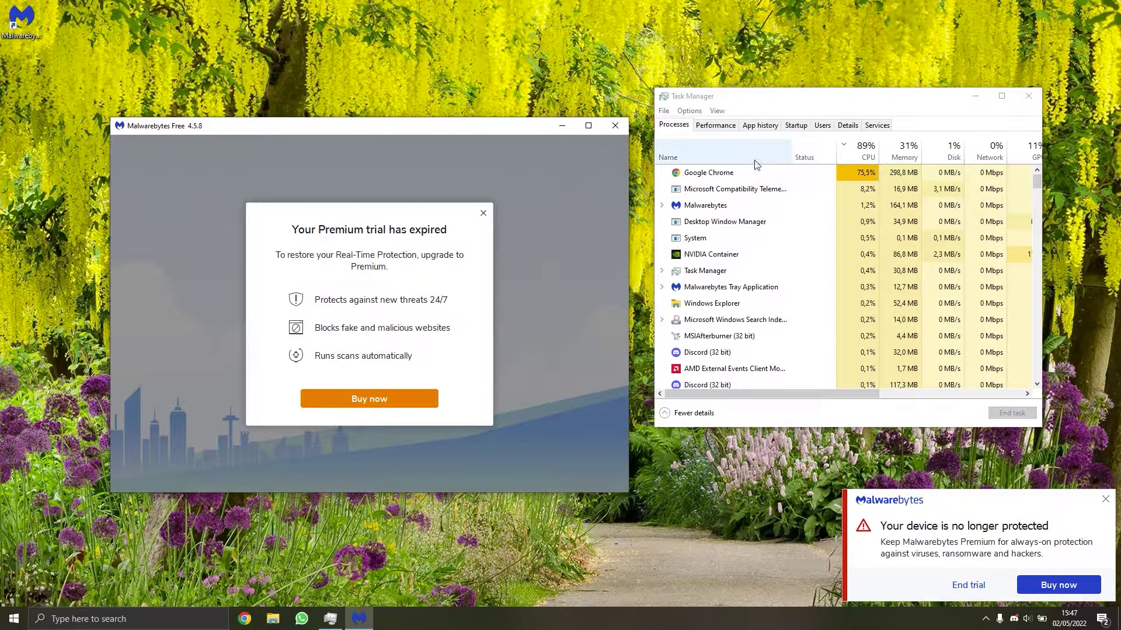
Dismiss the Malwarebytes Premium offers, skipping the first scan and the optional email, to reach the Malwarebytes Free dashboard
{"action": "left_click", "coordinate": [1106, 499]}
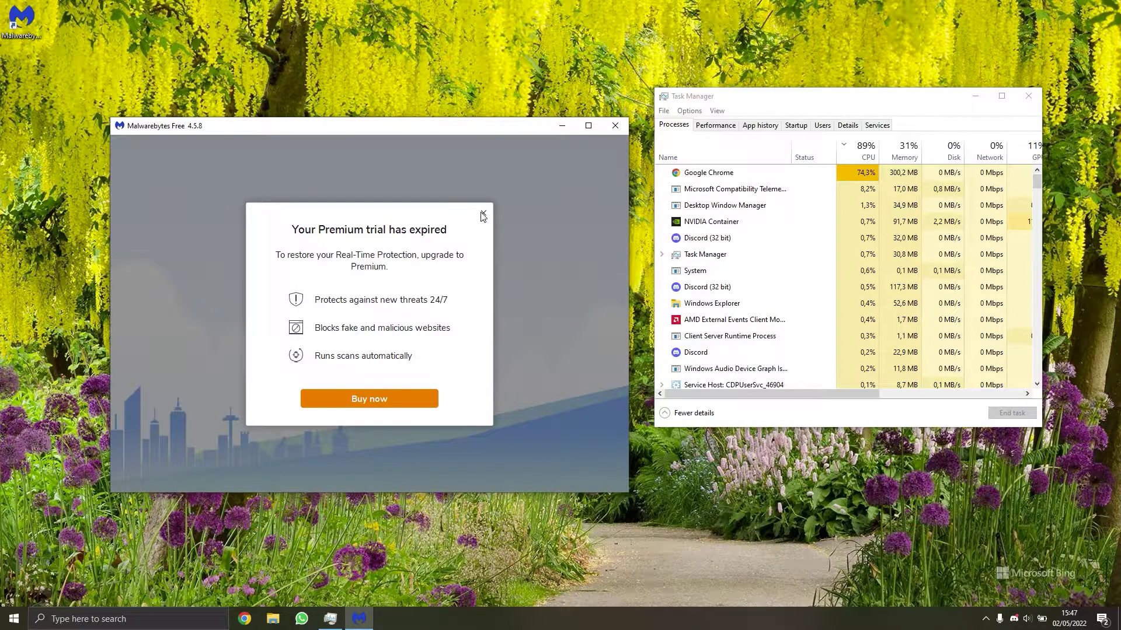
{"action": "left_click", "coordinate": [483, 214]}
{"action": "left_click", "coordinate": [392, 379]}
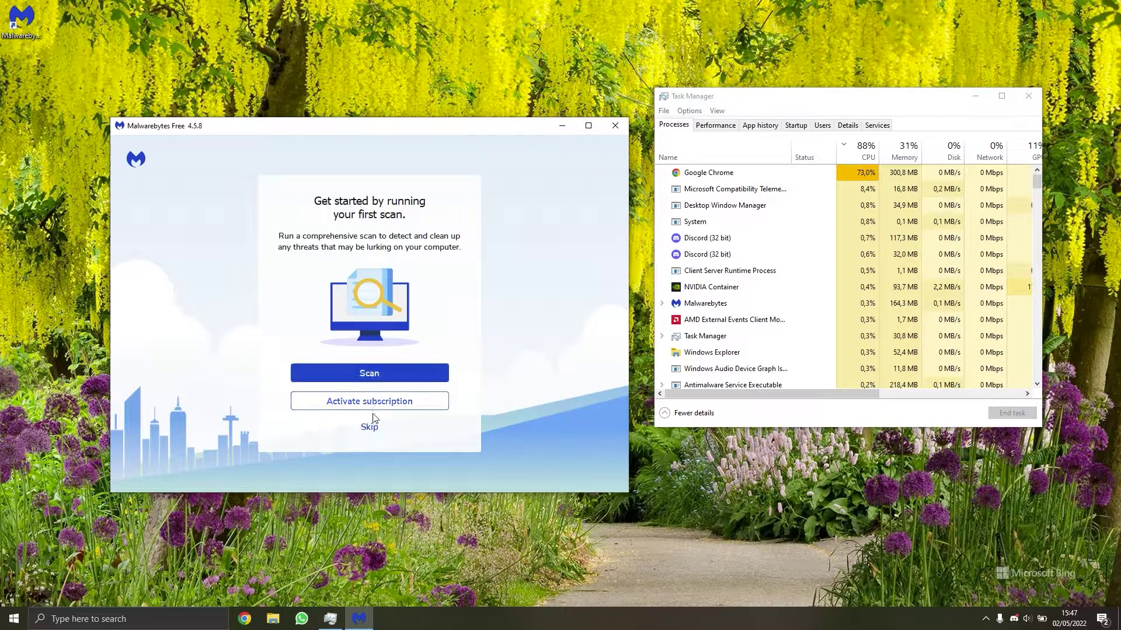
{"action": "left_click", "coordinate": [370, 428]}
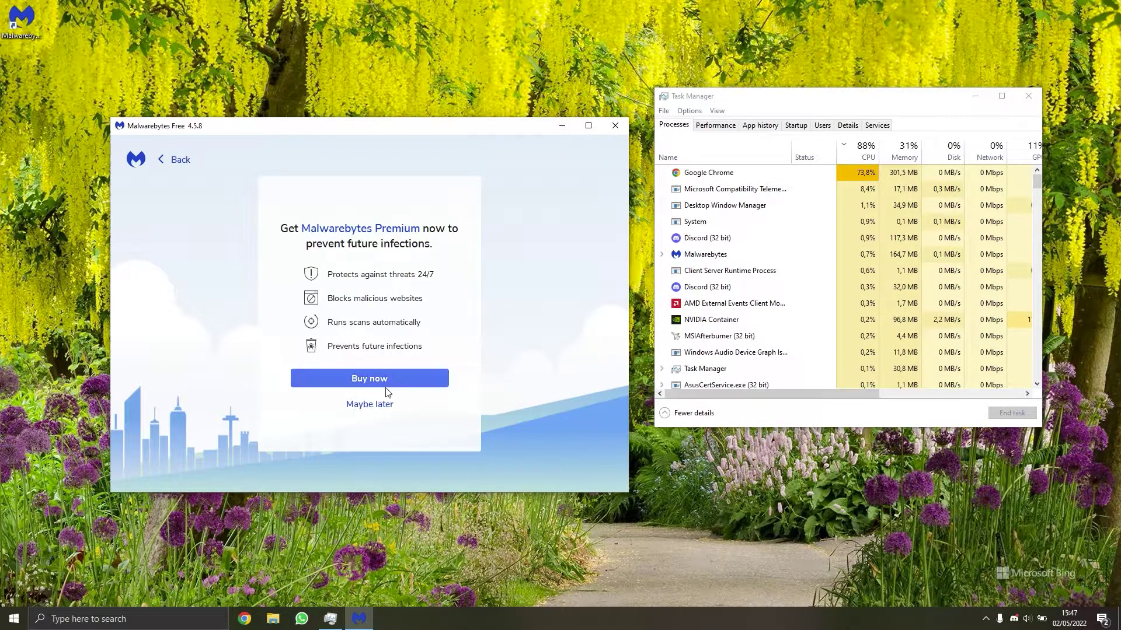
{"action": "left_click", "coordinate": [371, 405]}
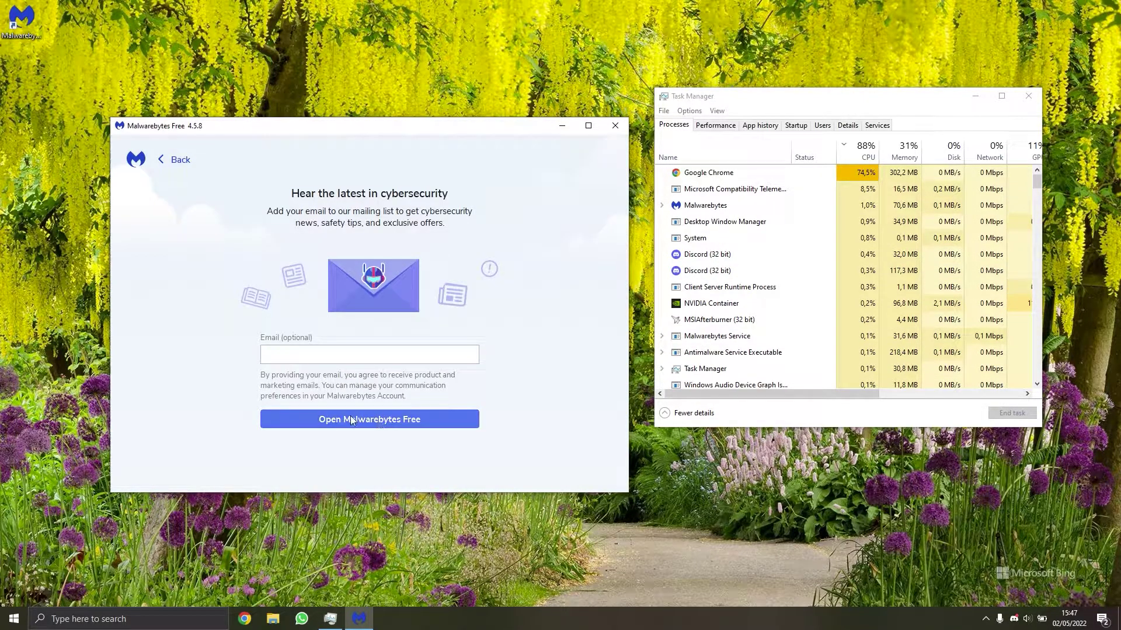
{"action": "left_click", "coordinate": [351, 419]}
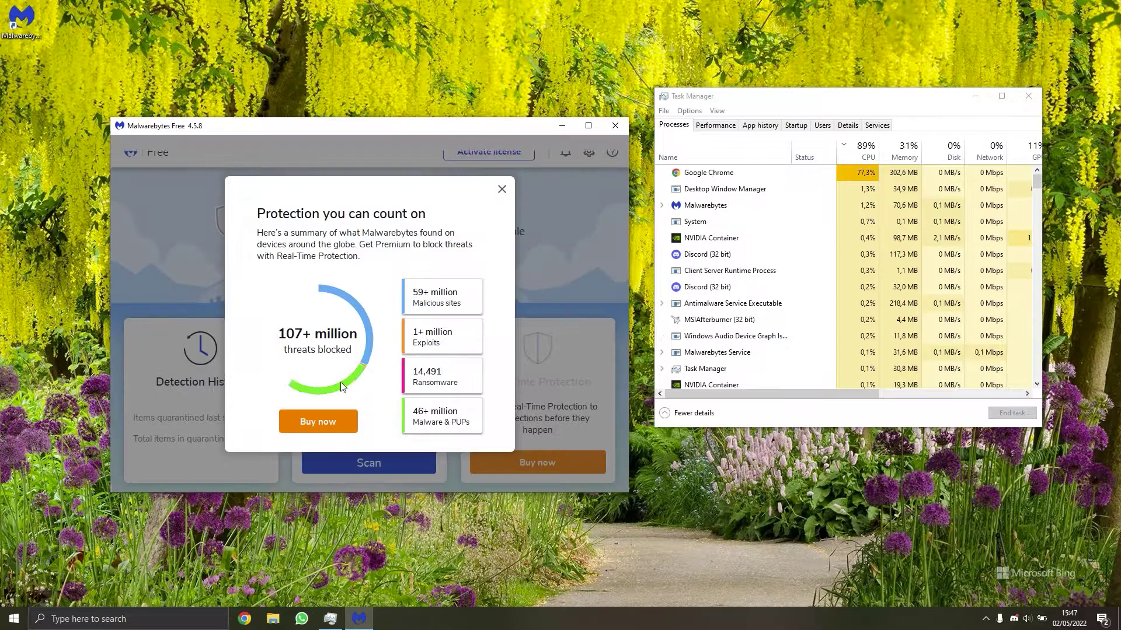
{"action": "left_click", "coordinate": [501, 189]}
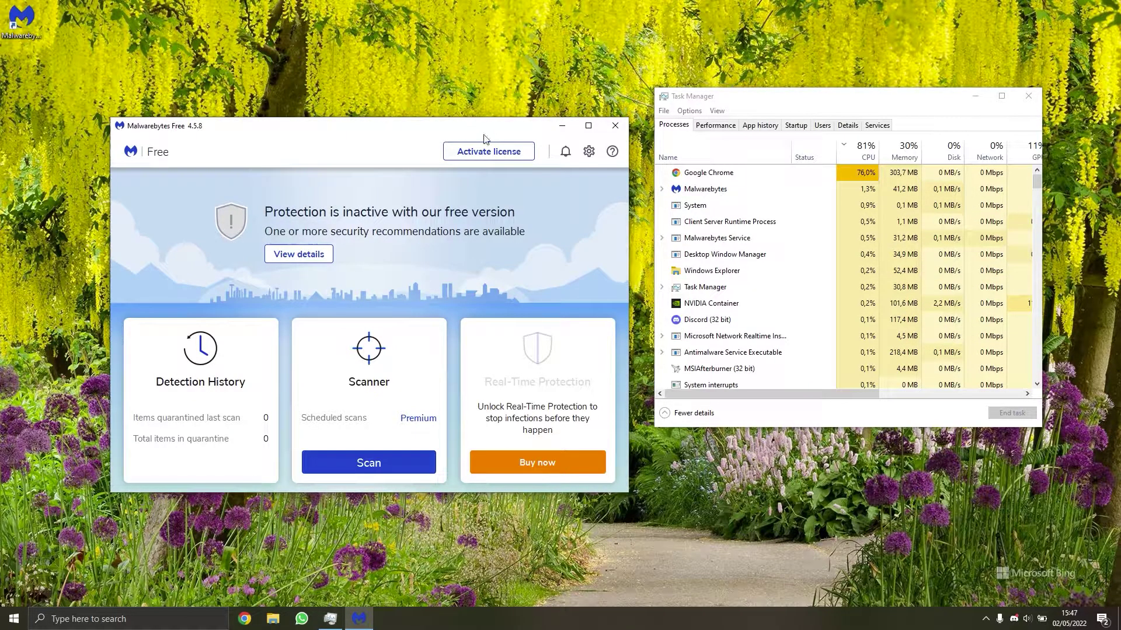
Position the Malwarebytes window beside Task Manager and start a threat scan
{"action": "left_click_drag", "start_coordinate": [399, 125], "coordinate": [428, 109]}
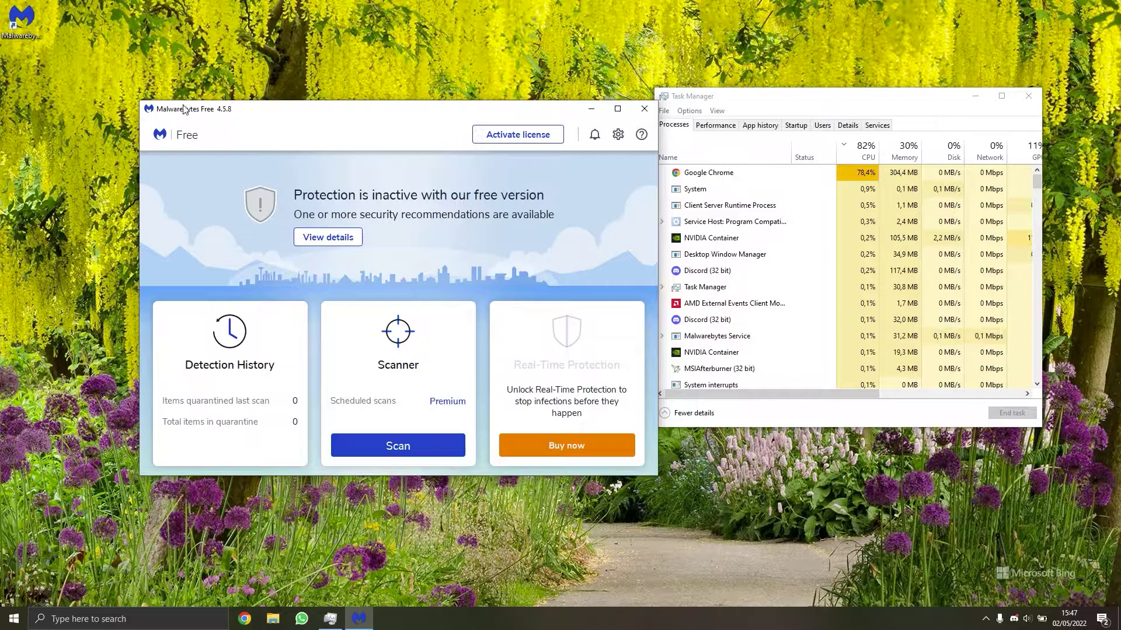
{"action": "left_click_drag", "start_coordinate": [186, 102], "coordinate": [160, 100]}
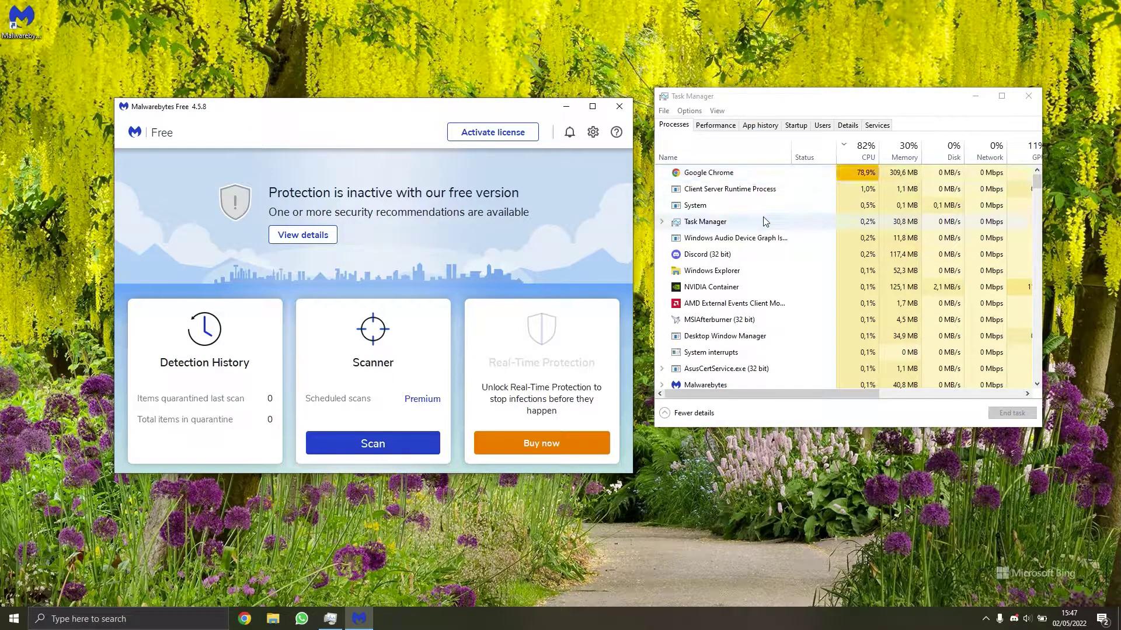
{"action": "left_click_drag", "start_coordinate": [457, 114], "coordinate": [445, 114]}
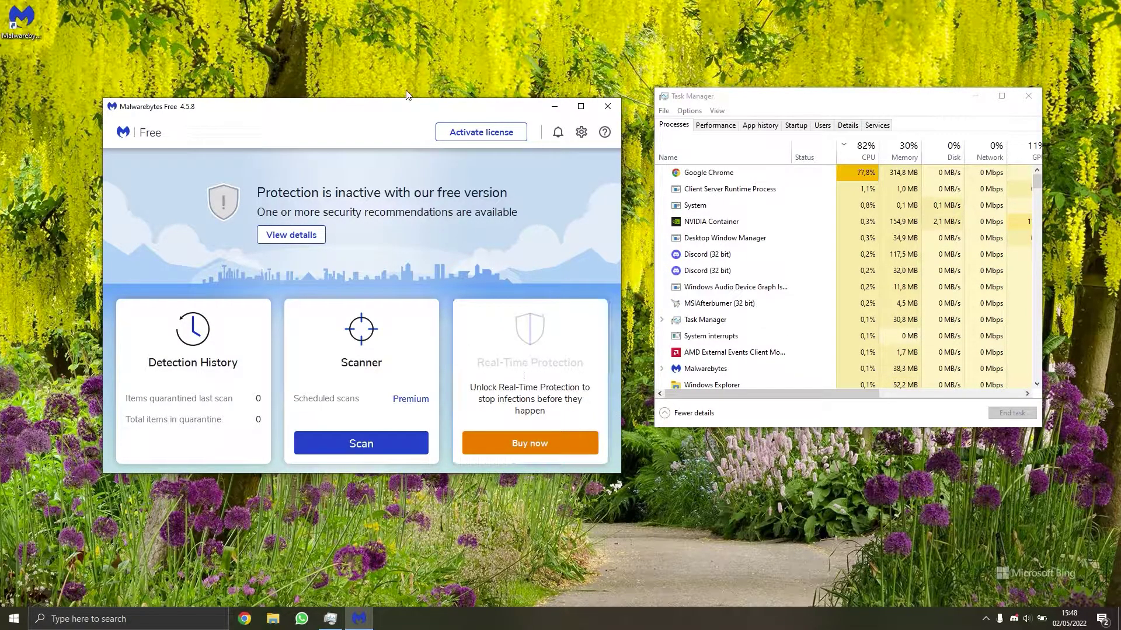
{"action": "left_click_drag", "start_coordinate": [402, 109], "coordinate": [377, 104]}
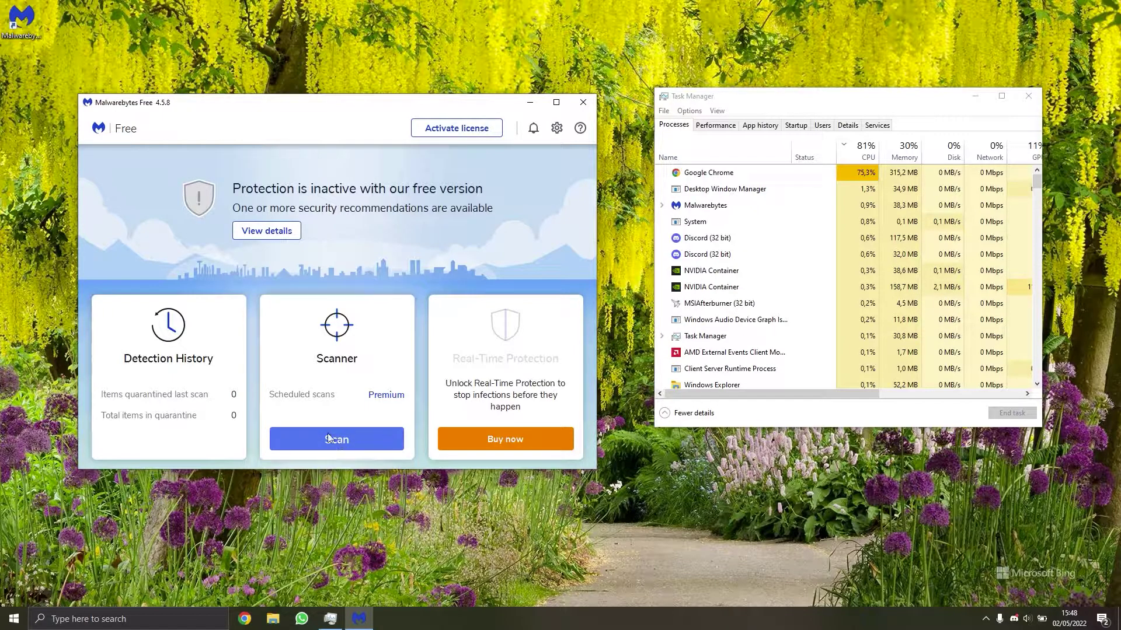
{"action": "left_click_drag", "start_coordinate": [377, 107], "coordinate": [390, 102]}
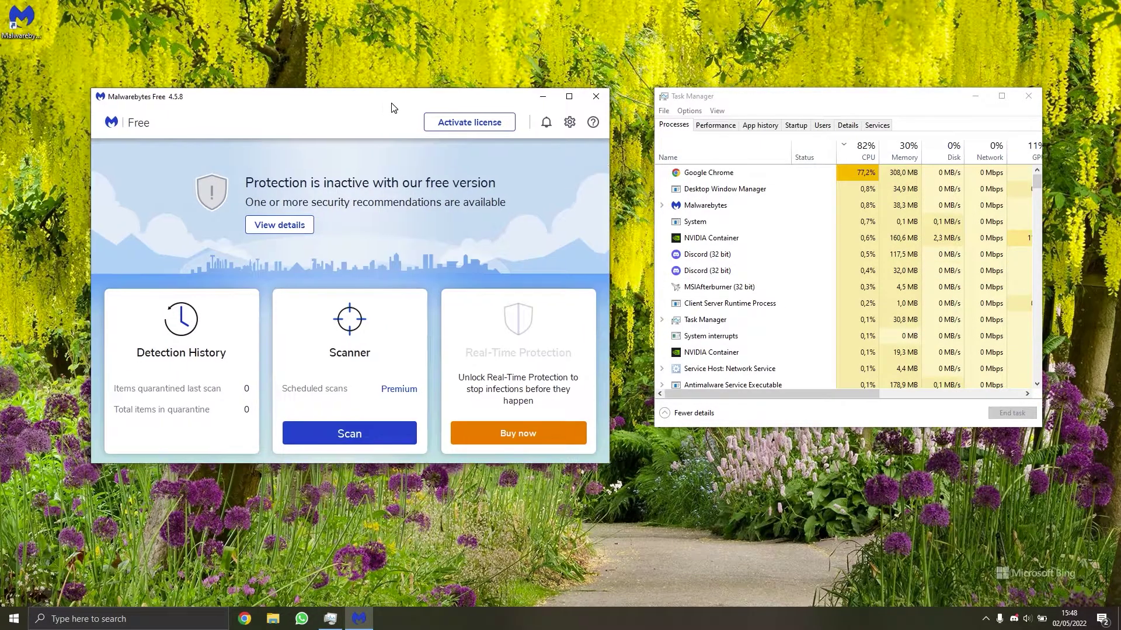
{"action": "left_click", "coordinate": [347, 435]}
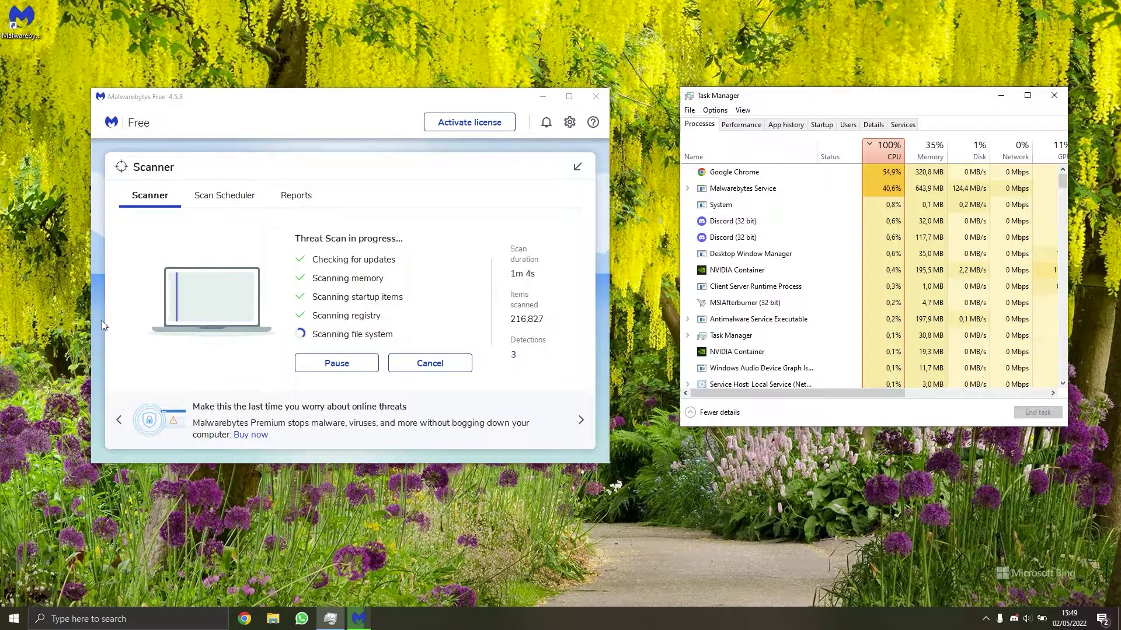
Move Task Manager slightly towards the Malwarebytes window and check the processes' CPU usage during the scan
{"action": "left_click_drag", "start_coordinate": [758, 95], "coordinate": [732, 100]}
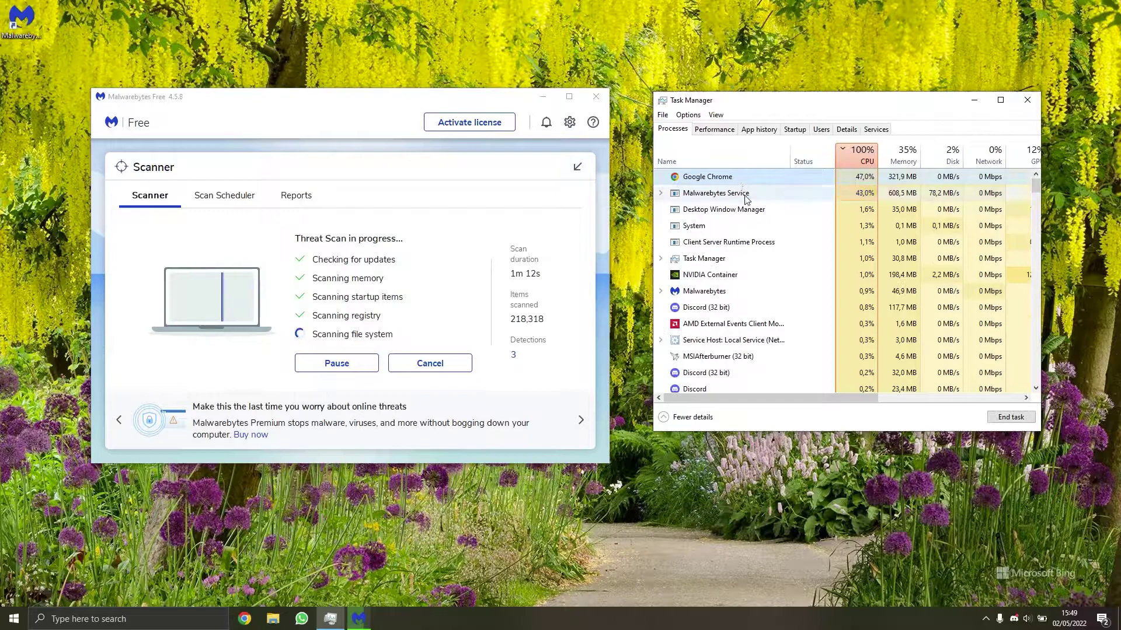
{"action": "left_click", "coordinate": [709, 275]}
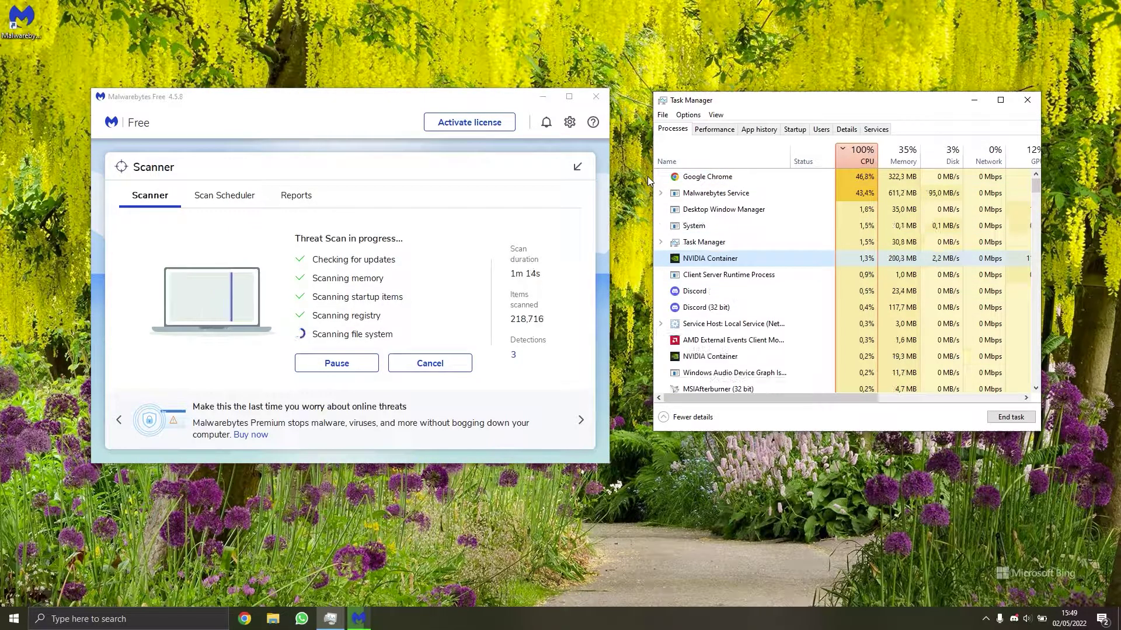
{"action": "left_click", "coordinate": [541, 290]}
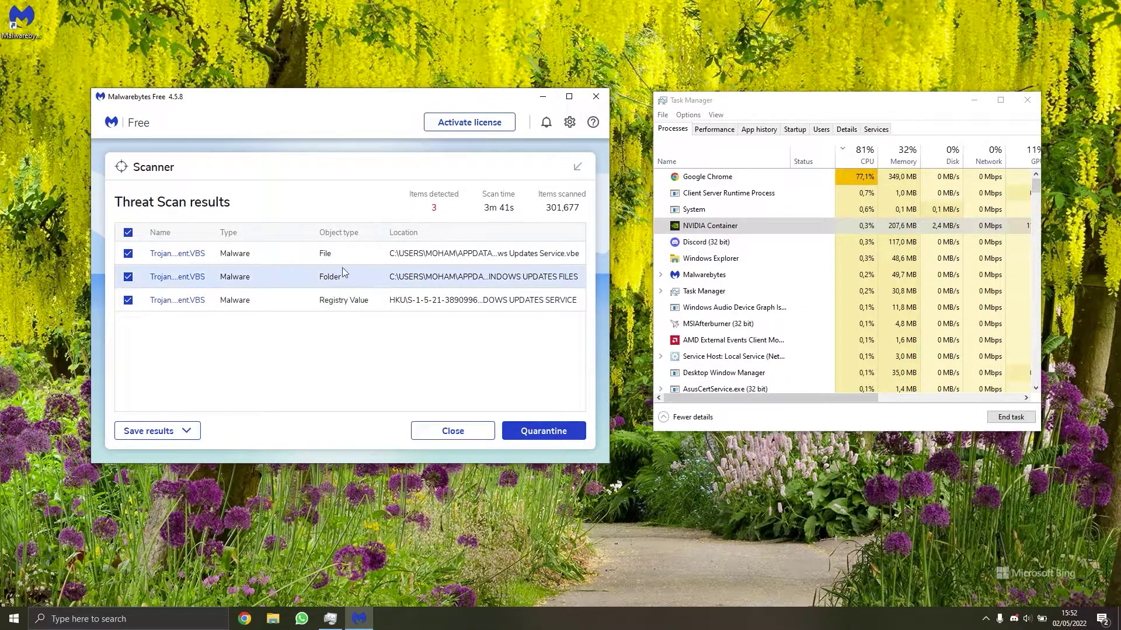
Review the threat scan results against the running processes and quarantine all detected Trojan items
{"action": "left_click", "coordinate": [818, 272]}
{"action": "left_click", "coordinate": [835, 227]}
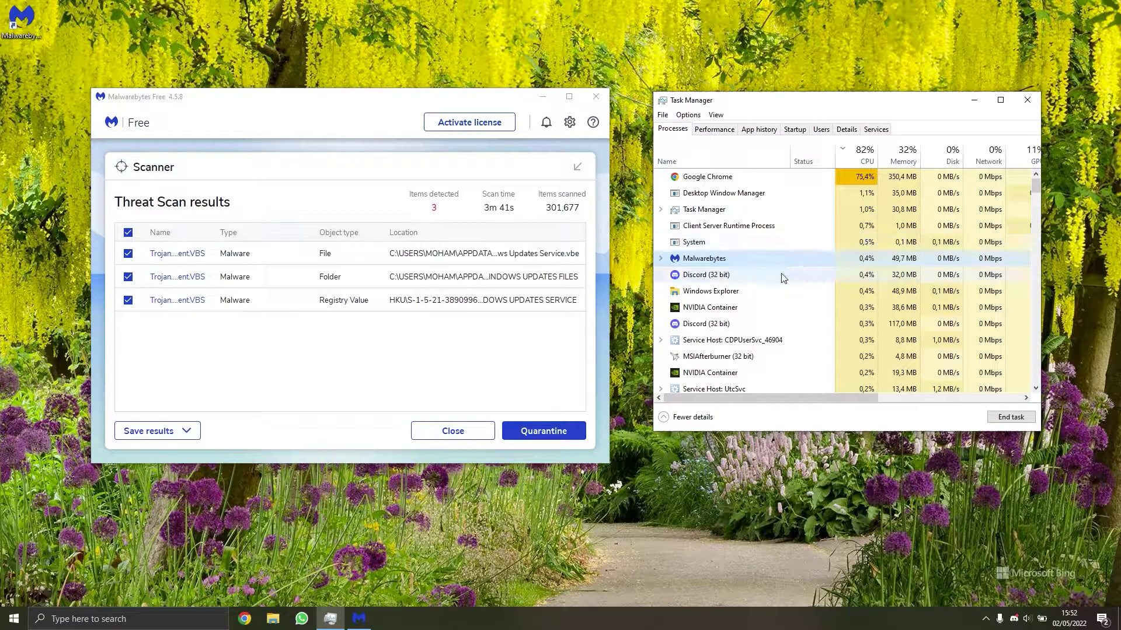
{"action": "left_click", "coordinate": [193, 328]}
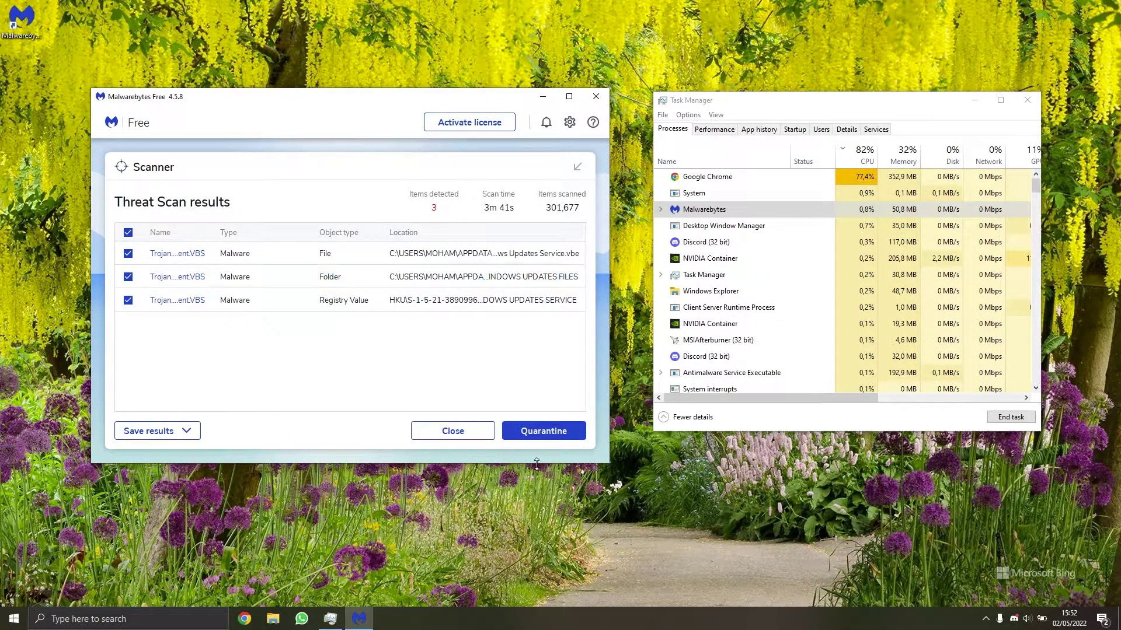
{"action": "left_click", "coordinate": [538, 431]}
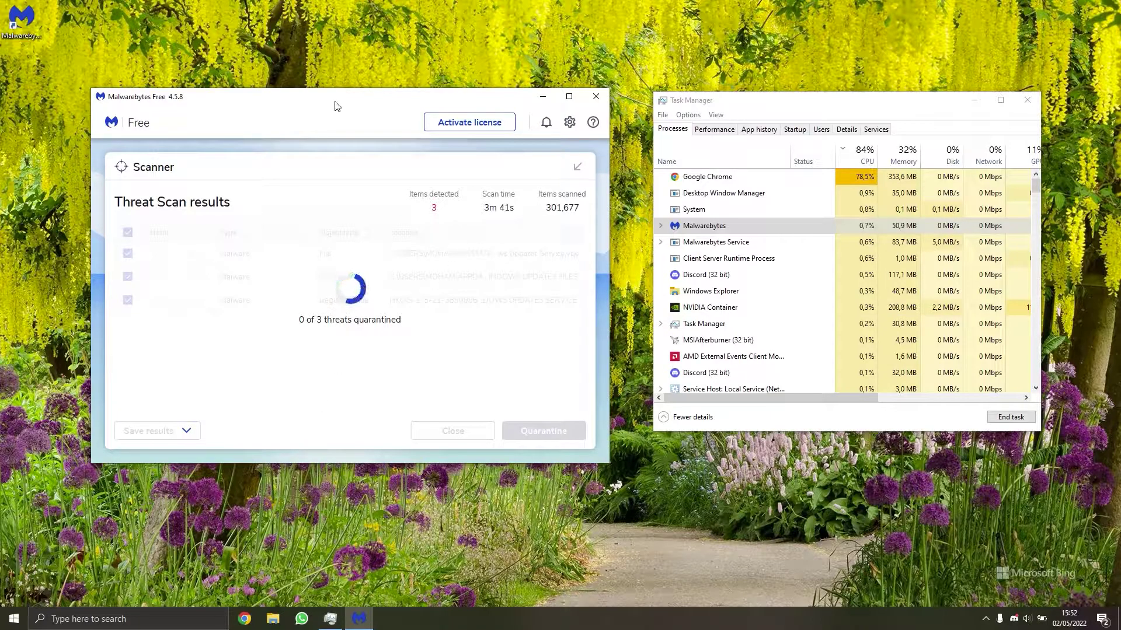
{"action": "left_click_drag", "start_coordinate": [336, 107], "coordinate": [351, 107]}
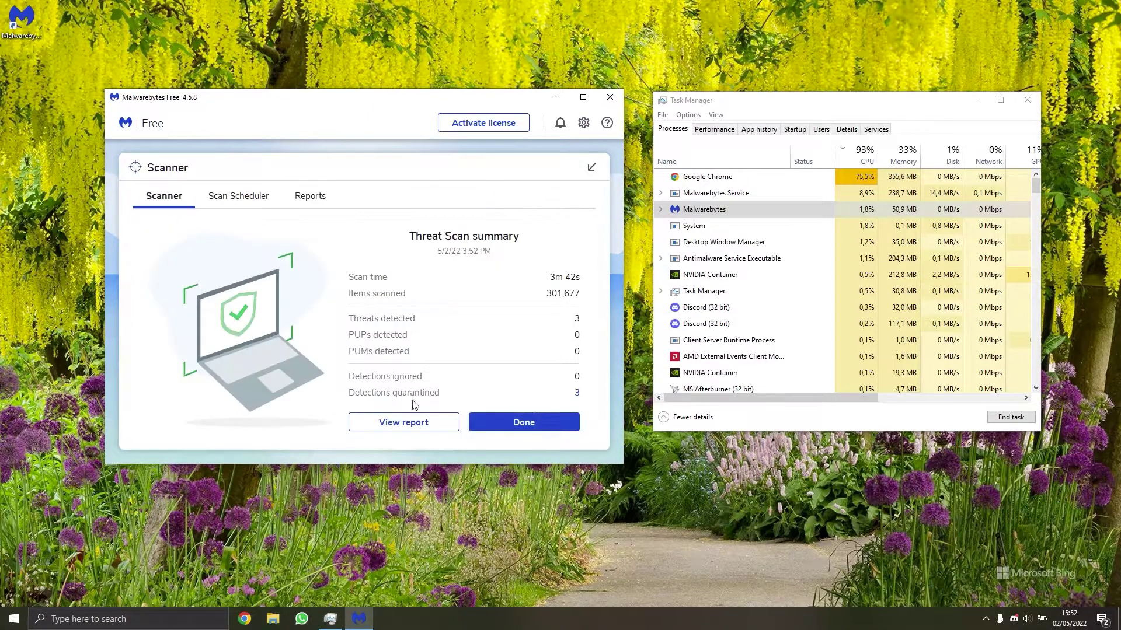
Review the scan report of quarantined items, and leave the scan summary for the Scanner page
{"action": "left_click", "coordinate": [437, 423]}
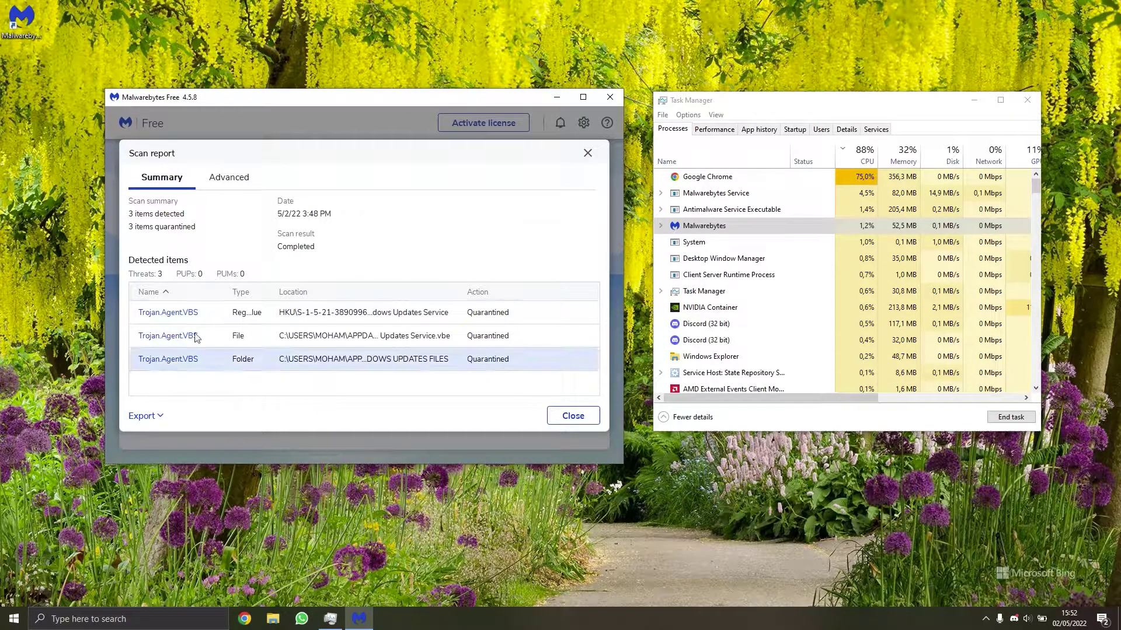
{"action": "left_click", "coordinate": [591, 423]}
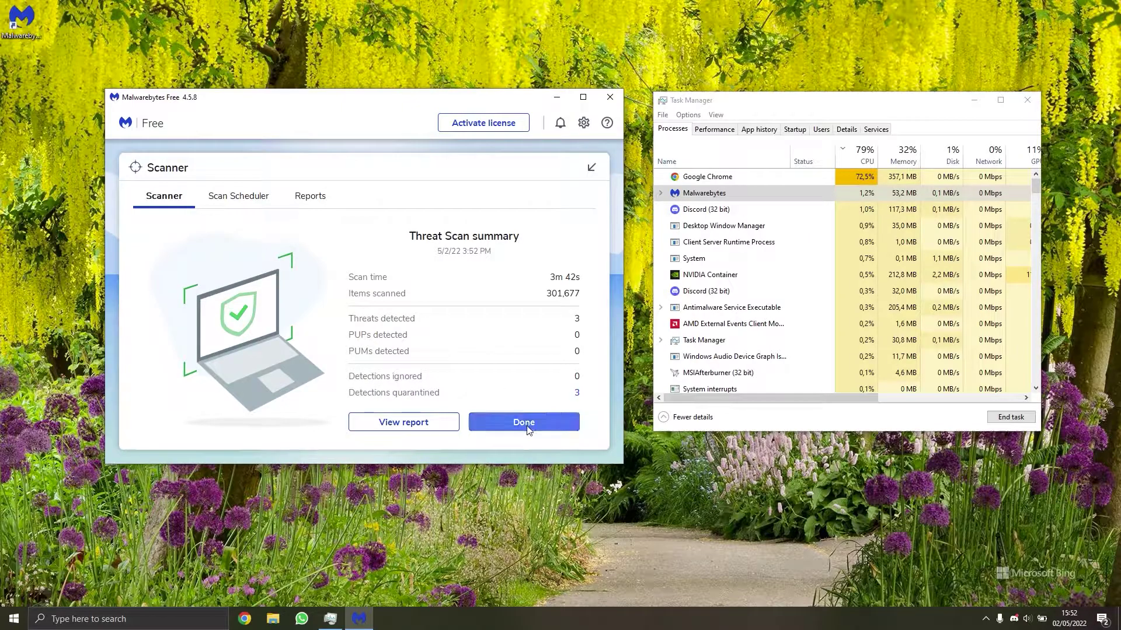
{"action": "left_click", "coordinate": [569, 422]}
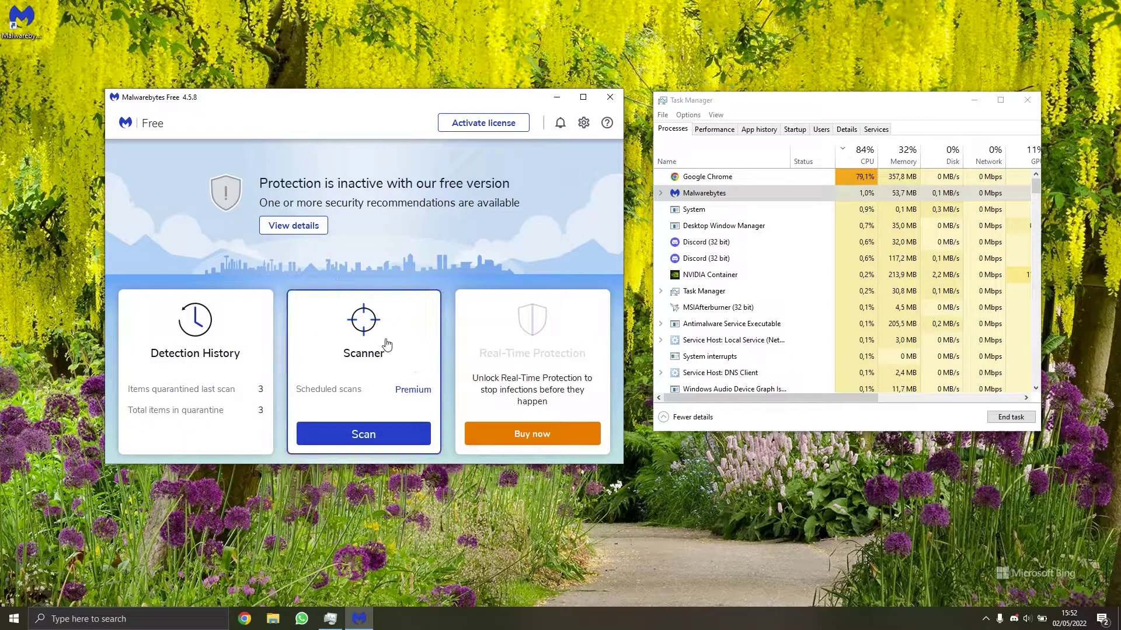
{"action": "left_click", "coordinate": [386, 344]}
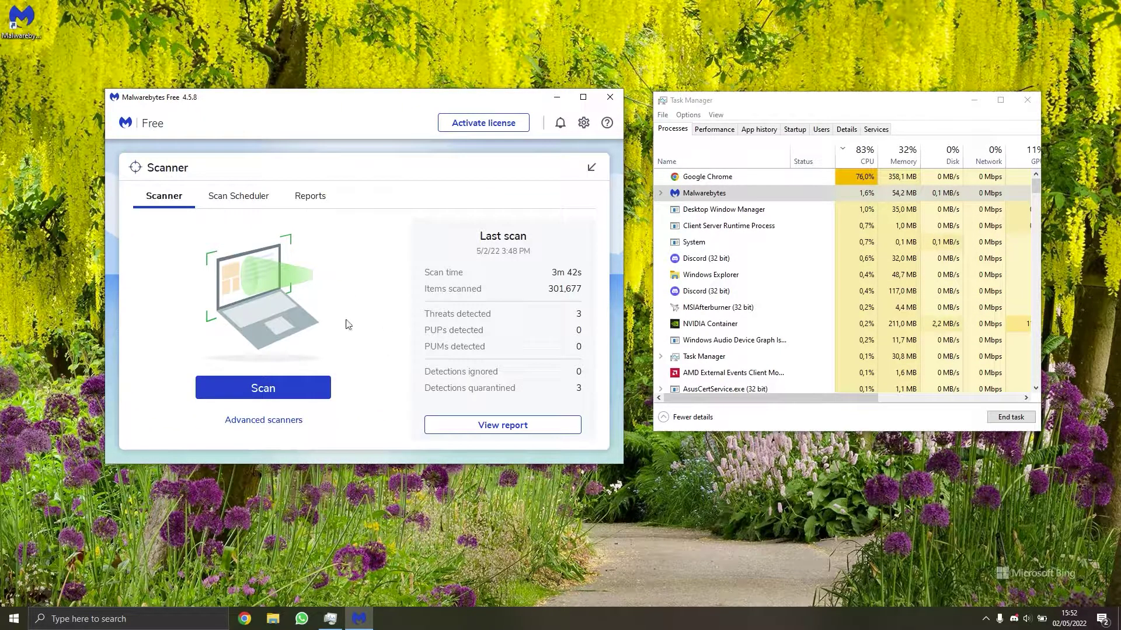
Open the saved scan report from the Malwarebytes scan reports, check the action taken on its detected items, and close it
{"action": "left_click", "coordinate": [238, 196]}
{"action": "left_click", "coordinate": [310, 196]}
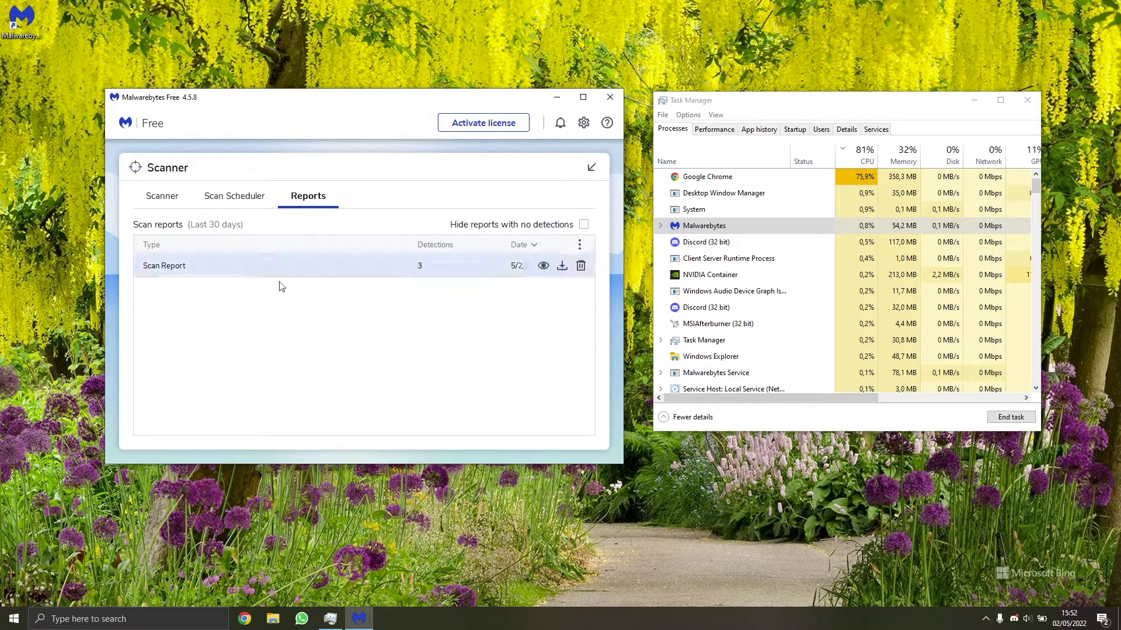
{"action": "mouse_move", "coordinate": [222, 264]}
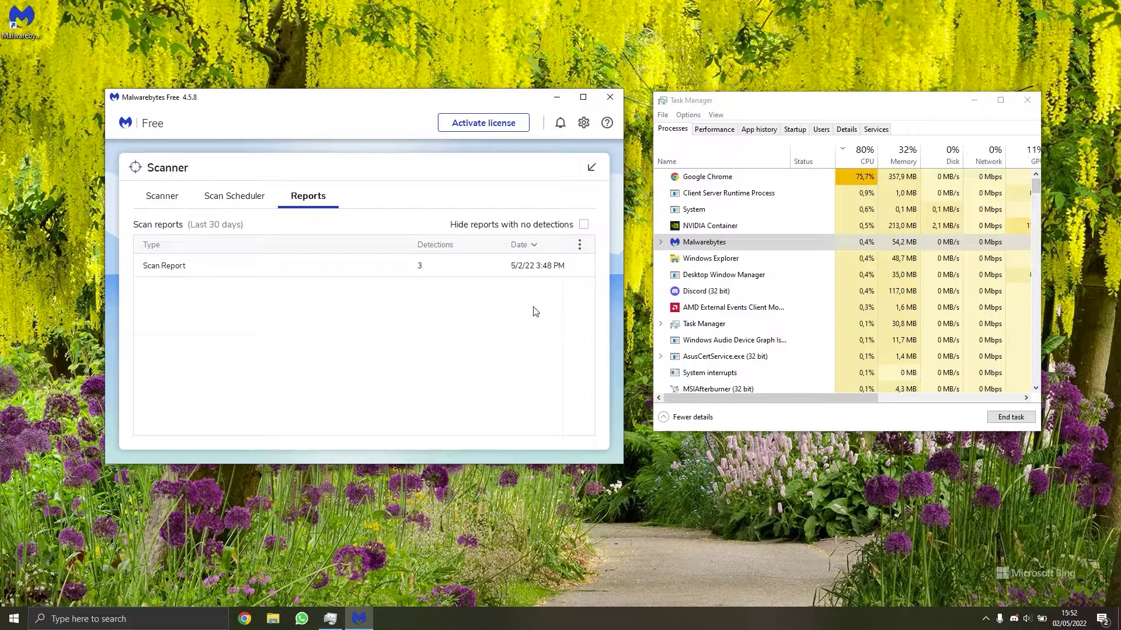
{"action": "left_click", "coordinate": [547, 266]}
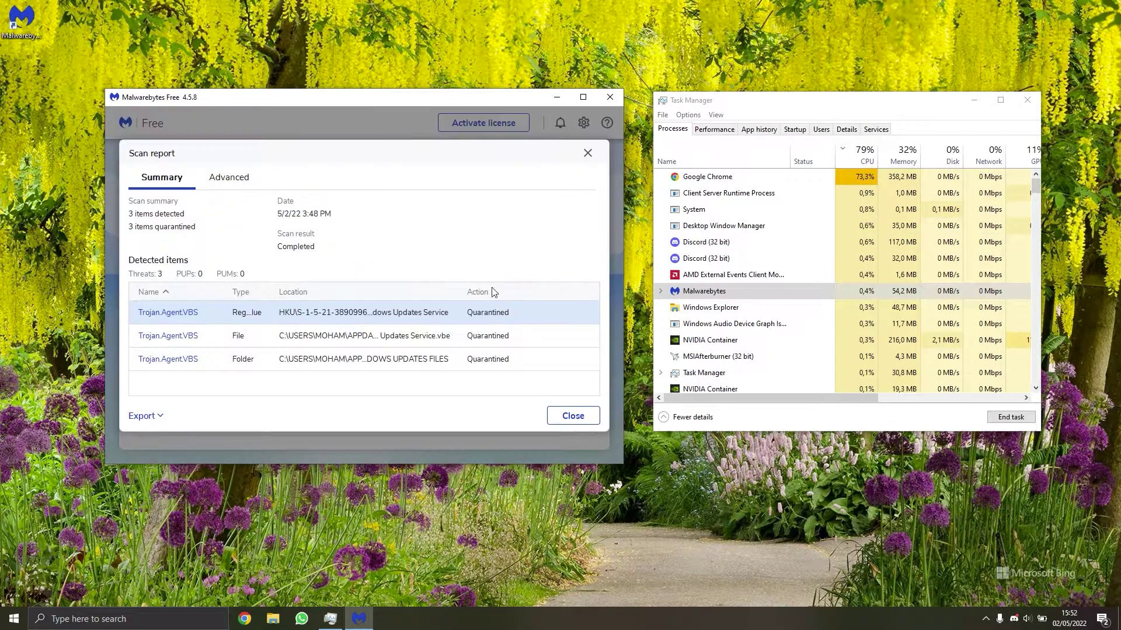
{"action": "left_click", "coordinate": [588, 154]}
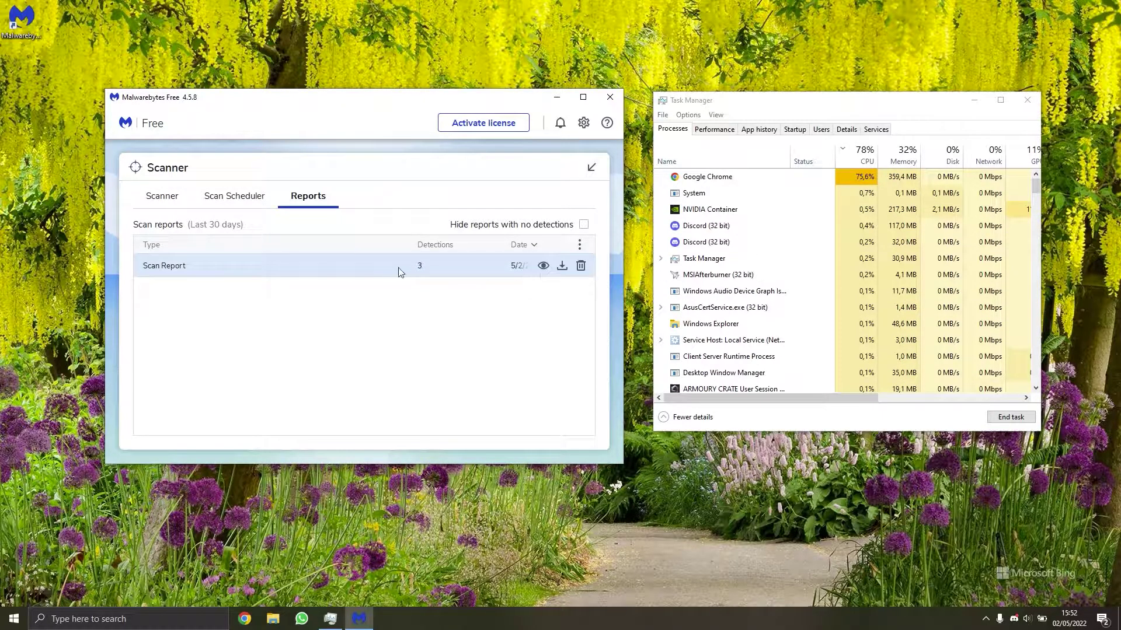
Close Malwarebytes and restart the computer
{"action": "left_click_drag", "start_coordinate": [533, 122], "coordinate": [480, 132]}
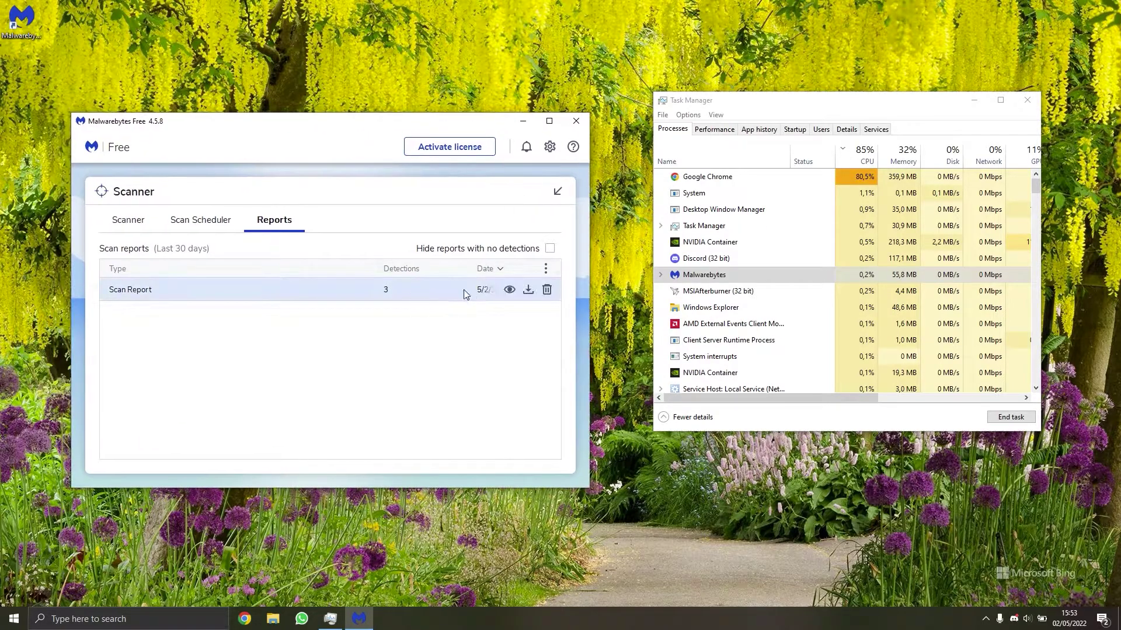
{"action": "left_click", "coordinate": [579, 123]}
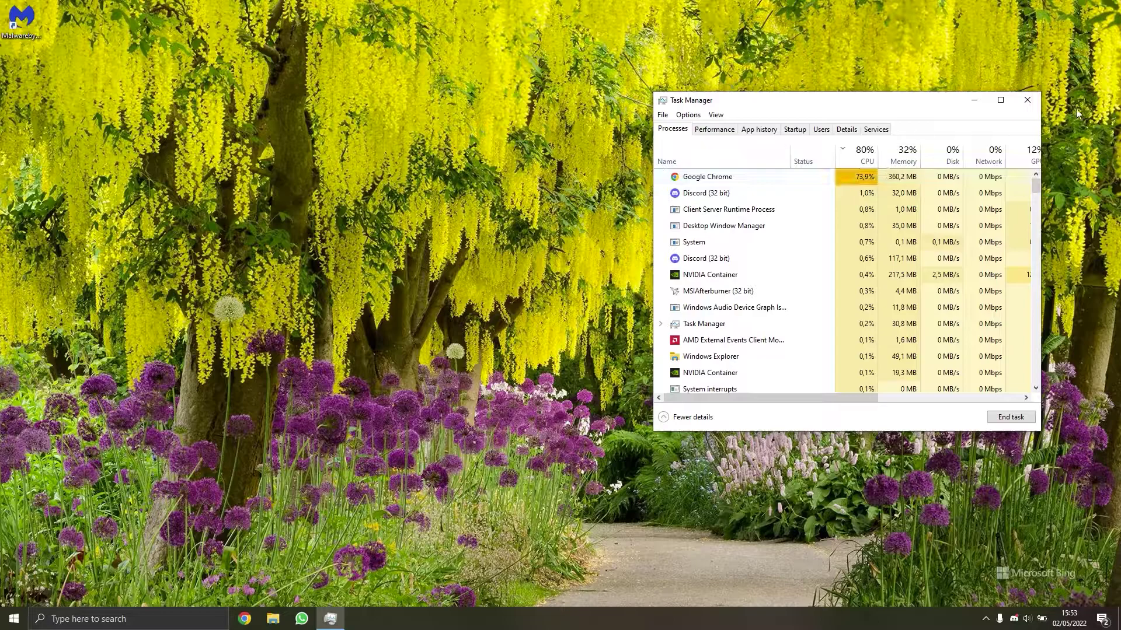
{"action": "left_click", "coordinate": [404, 295]}
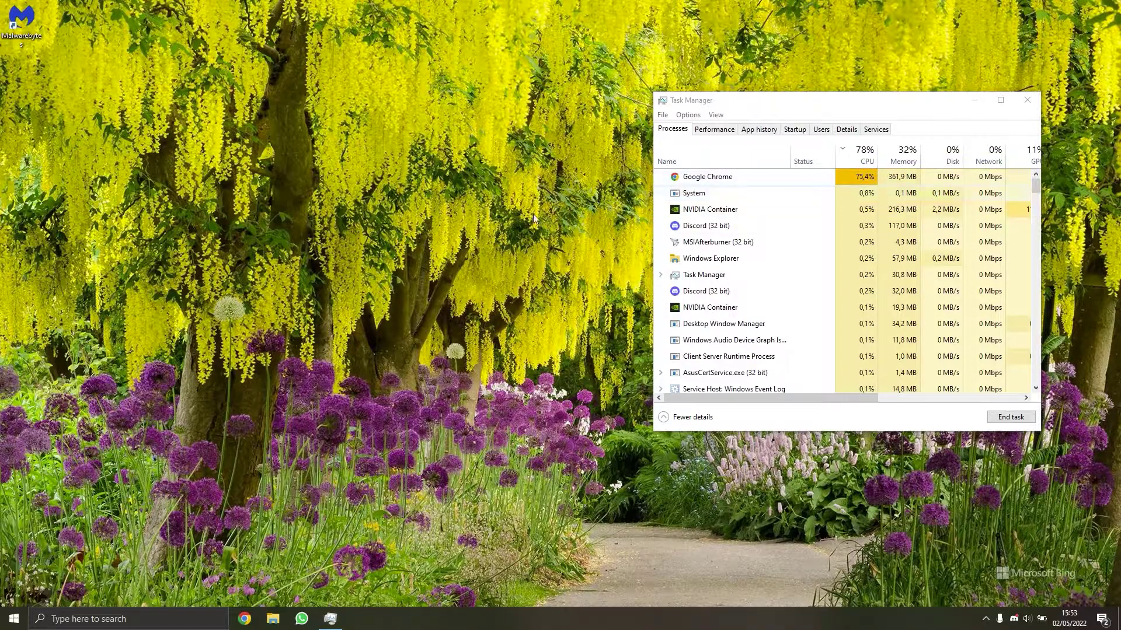
{"action": "left_click", "coordinate": [14, 619]}
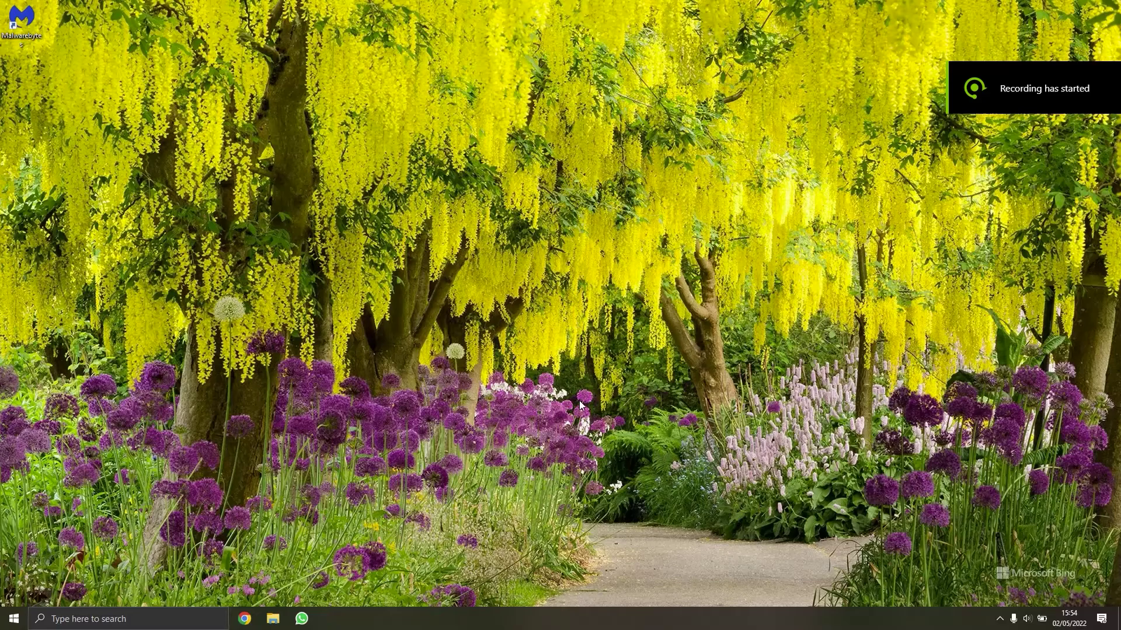
Open Task Manager after the restart and move its window towards the centre of the desktop
{"action": "right_click", "coordinate": [639, 618]}
{"action": "left_click", "coordinate": [660, 572]}
{"action": "left_click_drag", "start_coordinate": [751, 105], "coordinate": [618, 107]}
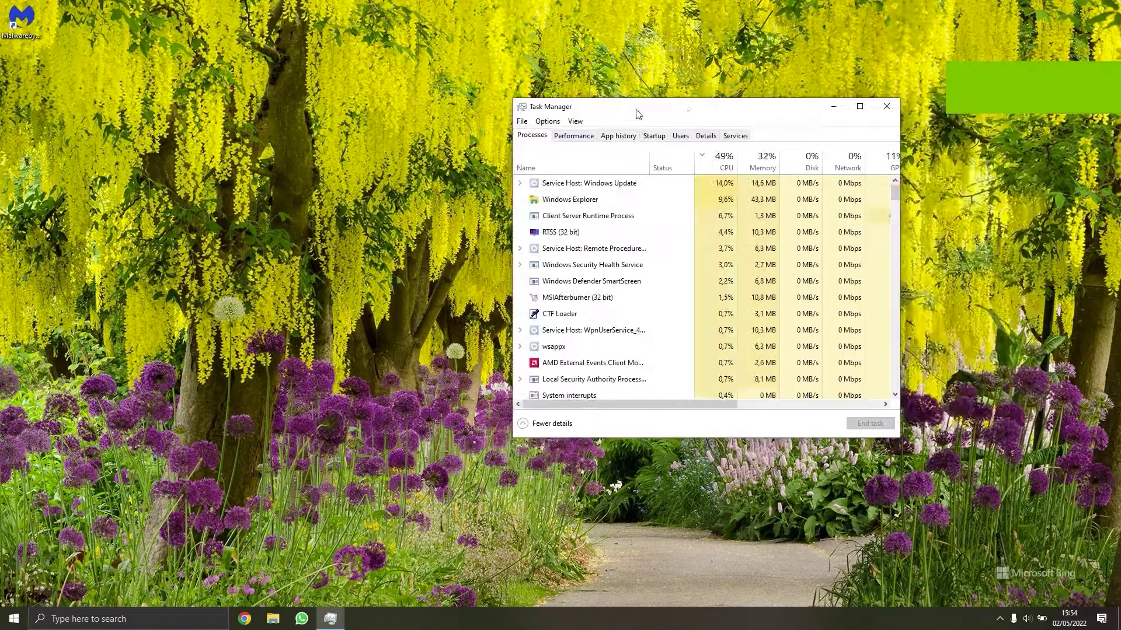
{"action": "left_click_drag", "start_coordinate": [743, 107], "coordinate": [721, 113]}
{"action": "double_click", "coordinate": [602, 254]}
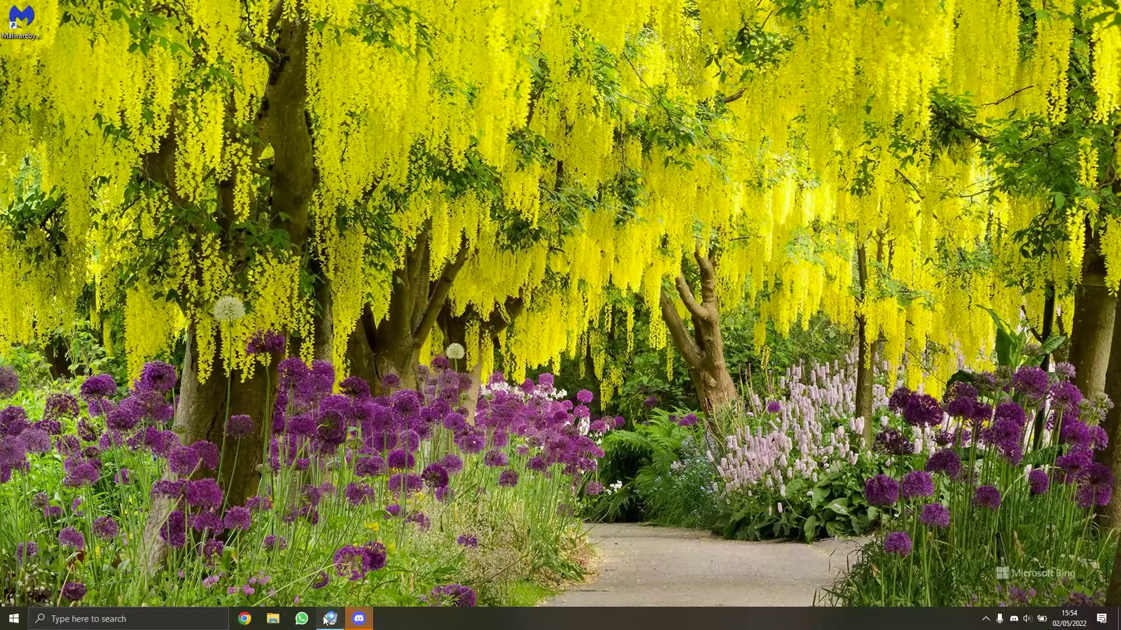
Bring Task Manager back, sort the processes by highest CPU usage, and dismiss the Malwarebytes protection notification
{"action": "left_click", "coordinate": [329, 619]}
{"action": "left_click", "coordinate": [542, 169]}
{"action": "left_click", "coordinate": [684, 164]}
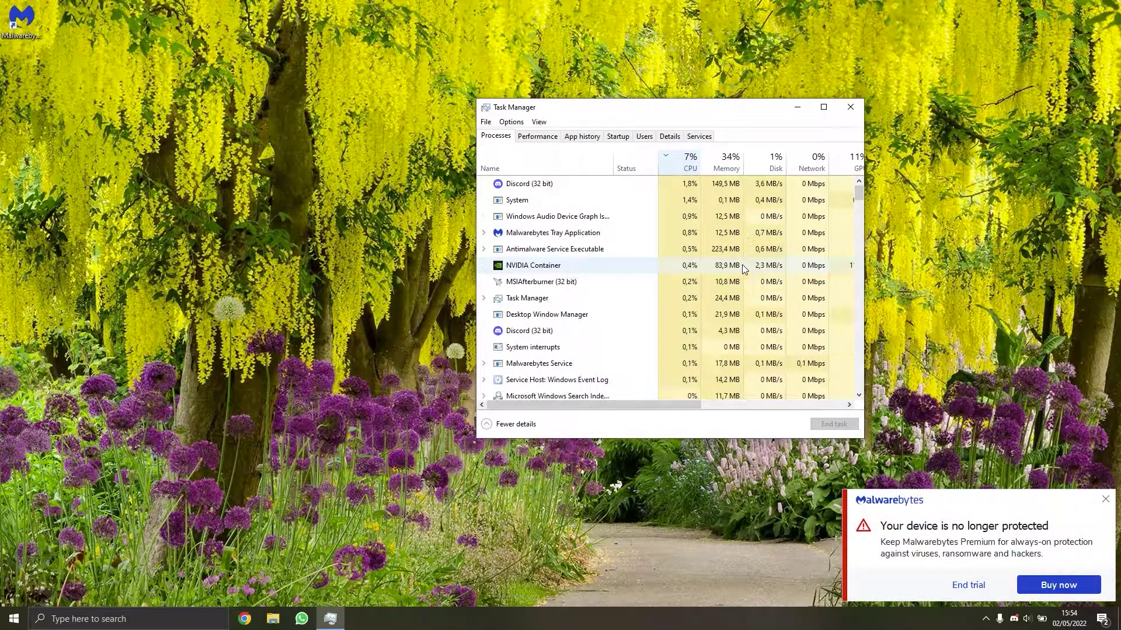
{"action": "left_click_drag", "start_coordinate": [746, 110], "coordinate": [711, 105]}
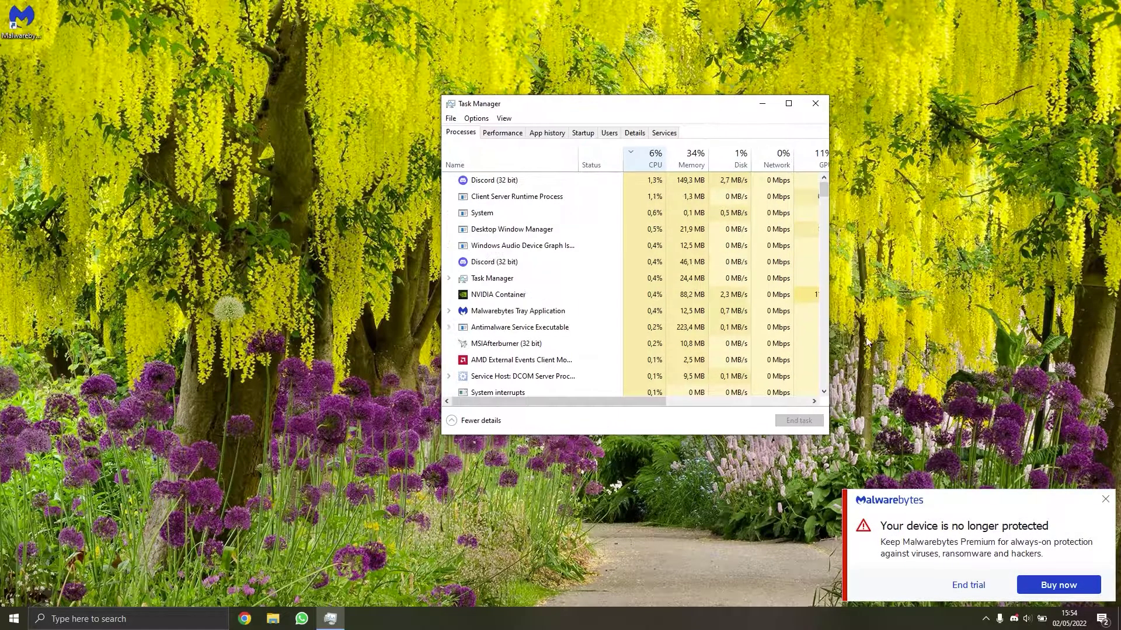
{"action": "left_click", "coordinate": [1104, 497]}
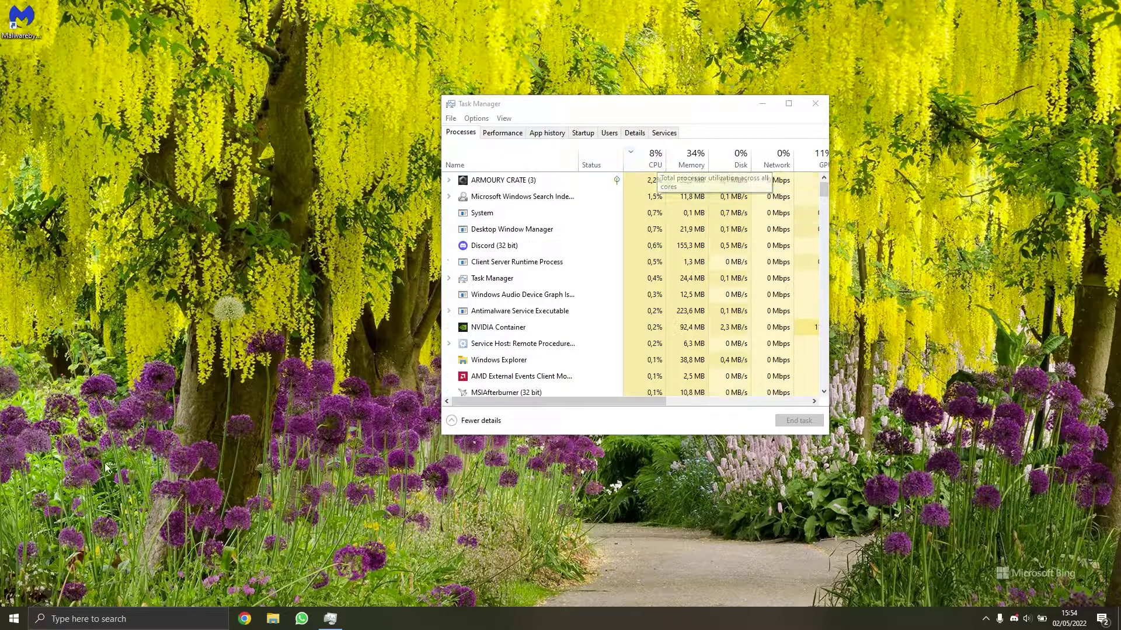
Open Alarms & Clock, start the stopwatch, and place Task Manager beside it to monitor CPU usage over time
{"action": "key", "text": "super"}
{"action": "type", "text": "clock"}
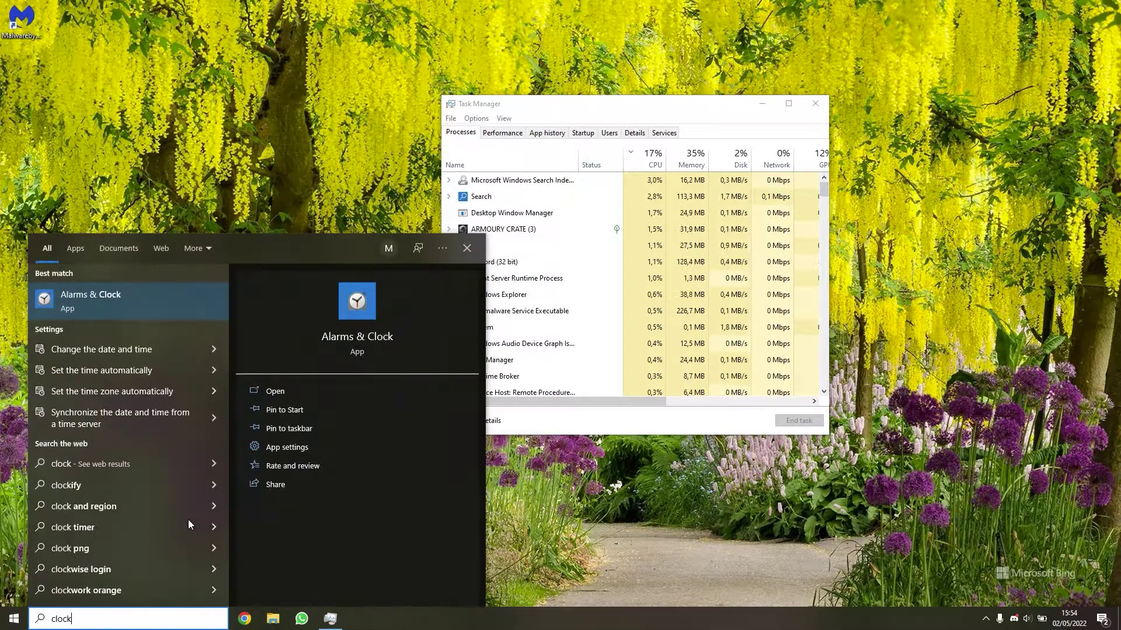
{"action": "key", "text": "Return"}
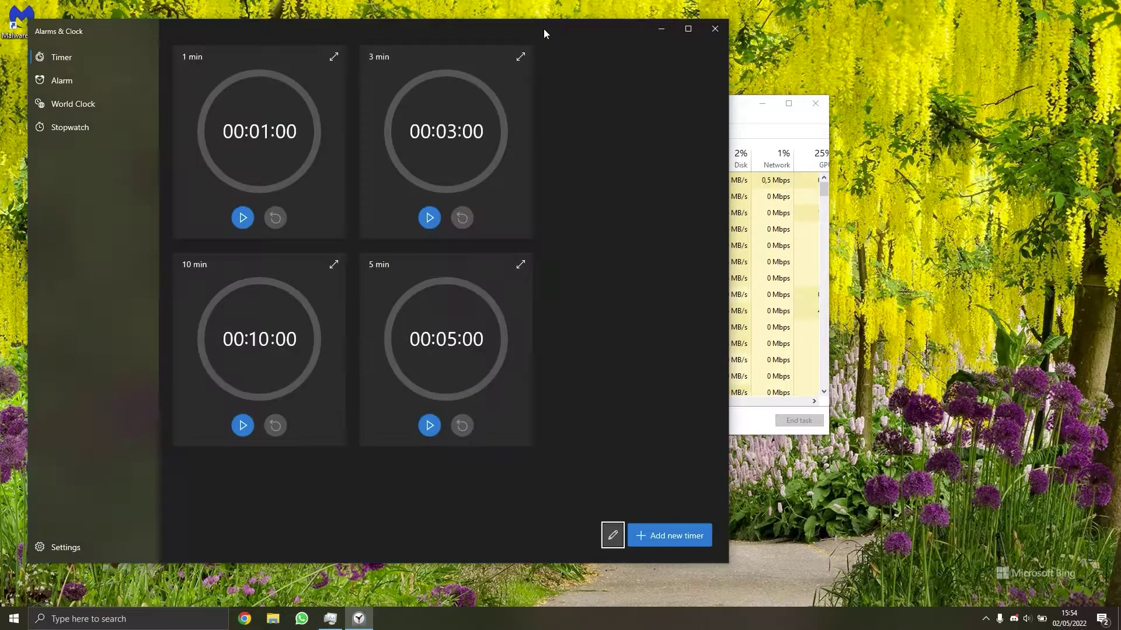
{"action": "left_click_drag", "start_coordinate": [549, 37], "coordinate": [560, 34]}
{"action": "left_click", "coordinate": [85, 124]}
{"action": "left_click", "coordinate": [408, 256]}
{"action": "left_click_drag", "start_coordinate": [703, 103], "coordinate": [946, 88]}
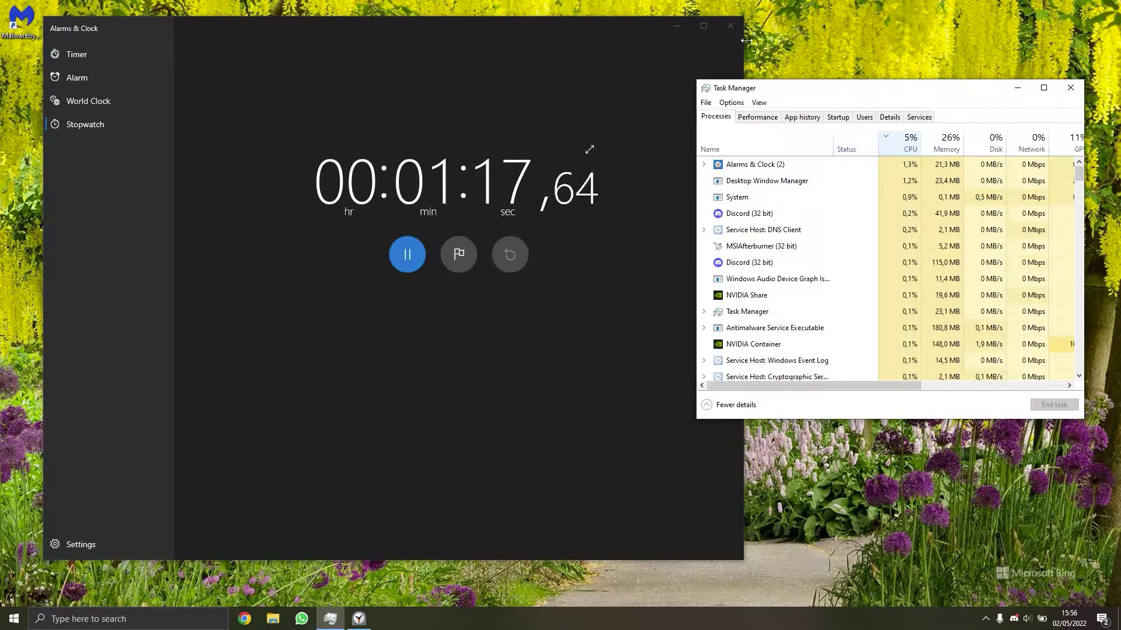
Close Alarms & Clock and move Task Manager back towards the centre of the desktop
{"action": "left_click", "coordinate": [730, 27]}
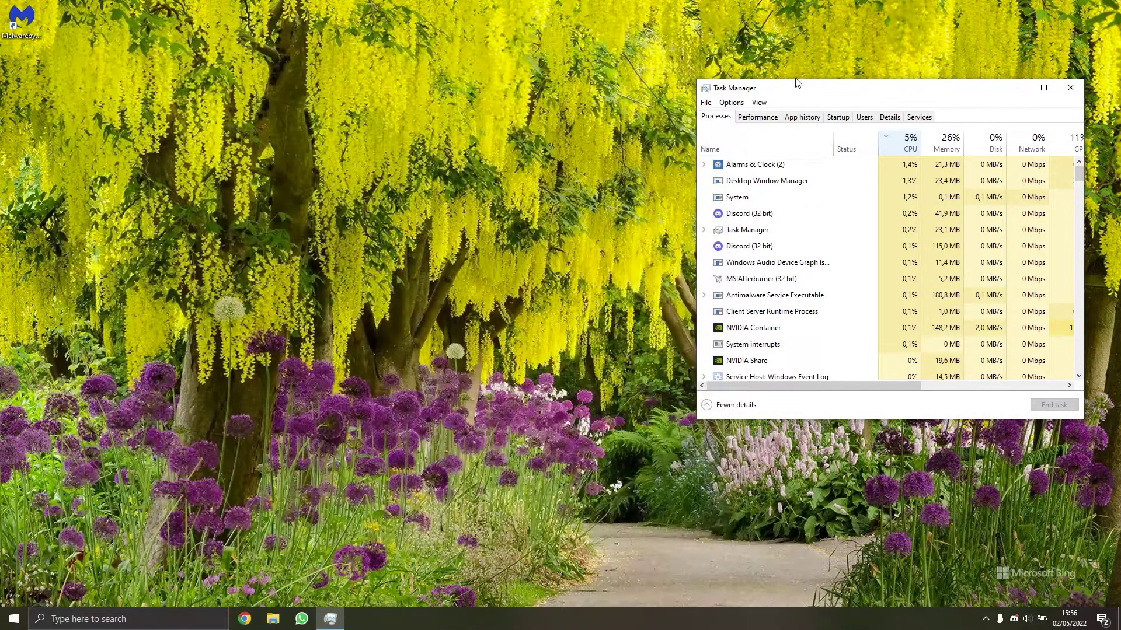
{"action": "left_click_drag", "start_coordinate": [805, 92], "coordinate": [577, 104]}
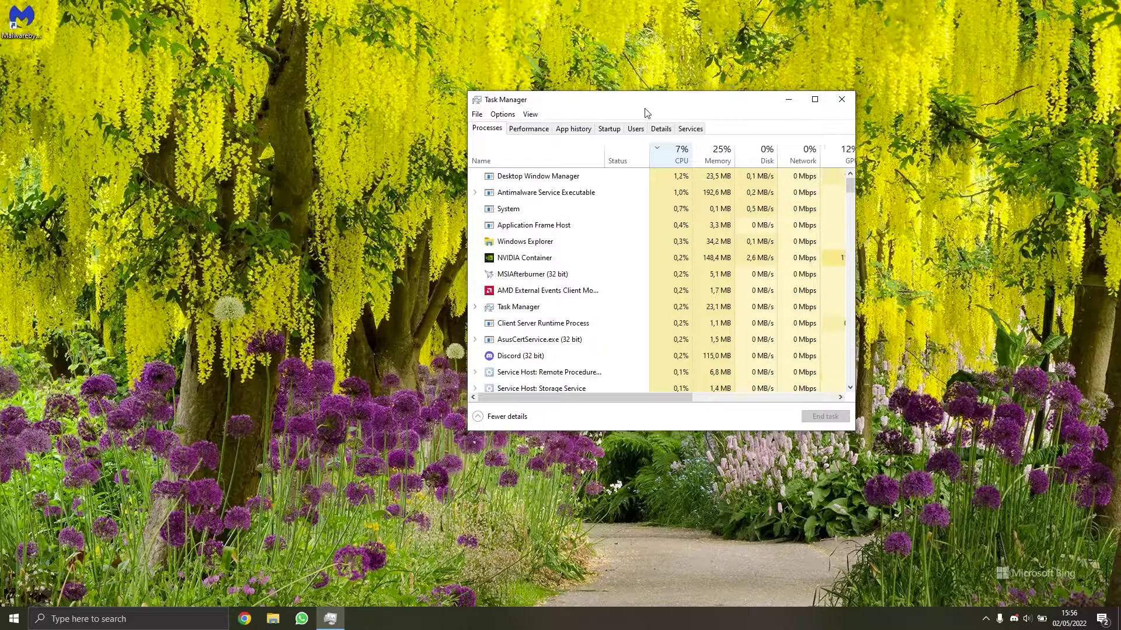